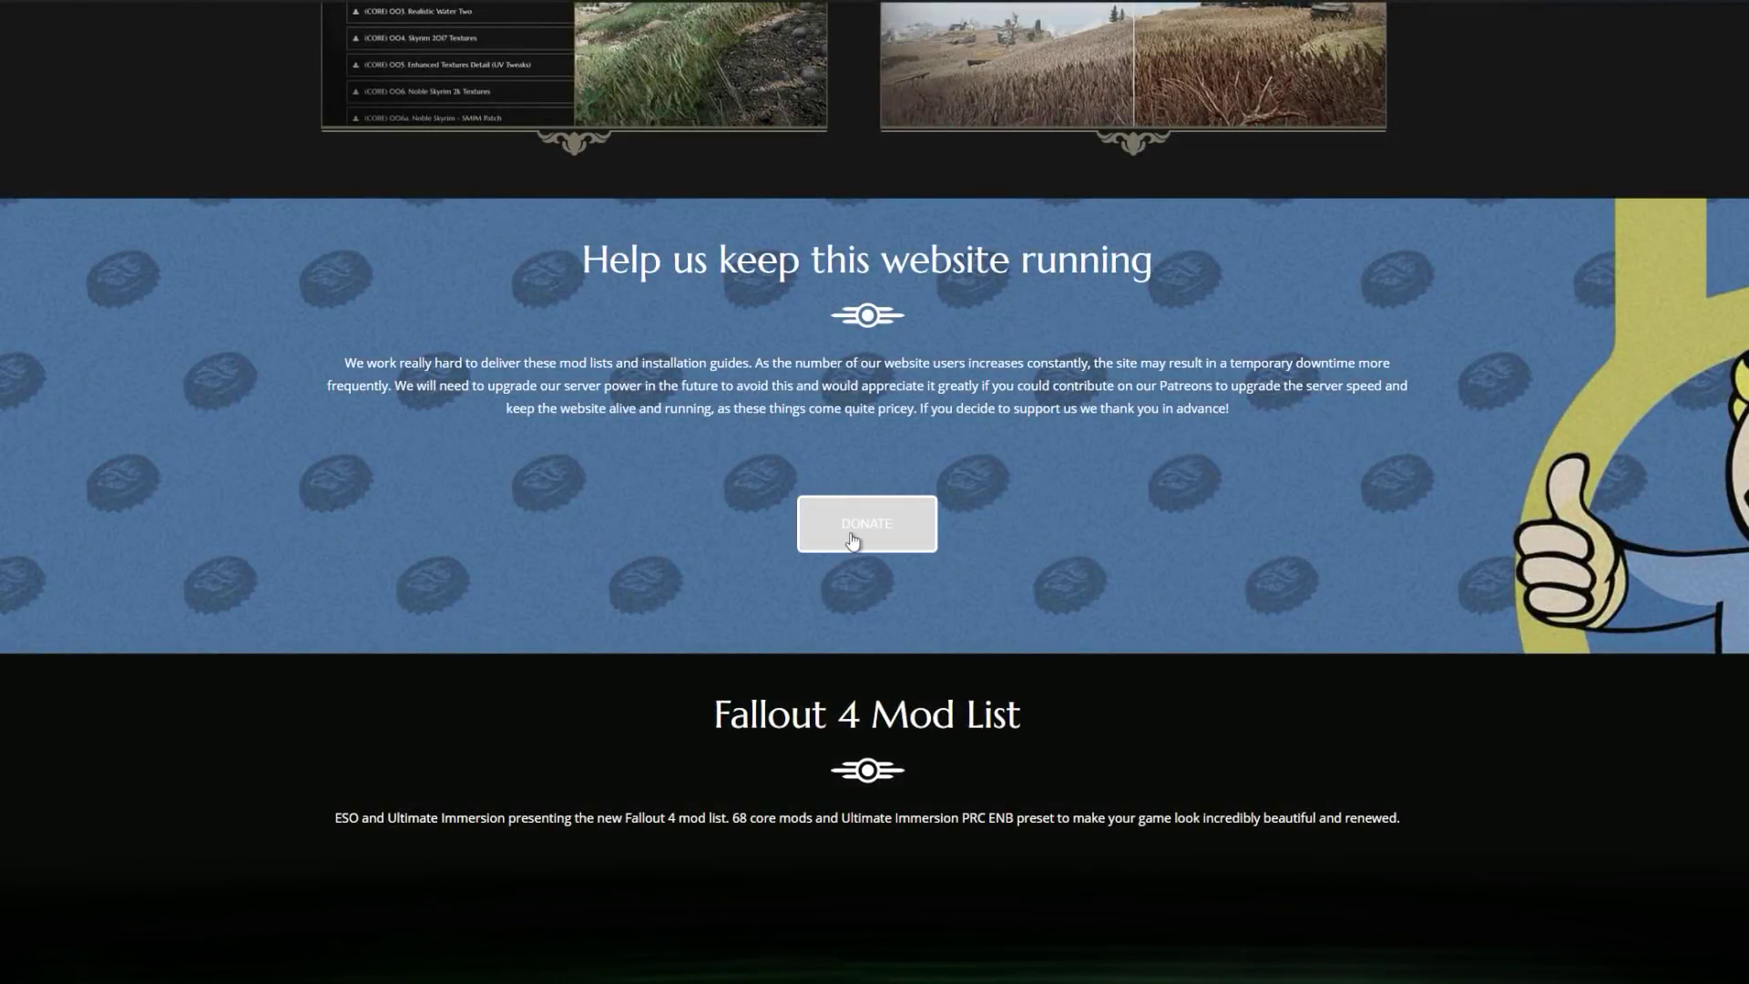
Step: Leave the ESO & Ultimate Immersion site for the enbdev.com ENBSeries homepage
{"action": "left_click", "coordinate": [853, 541]}
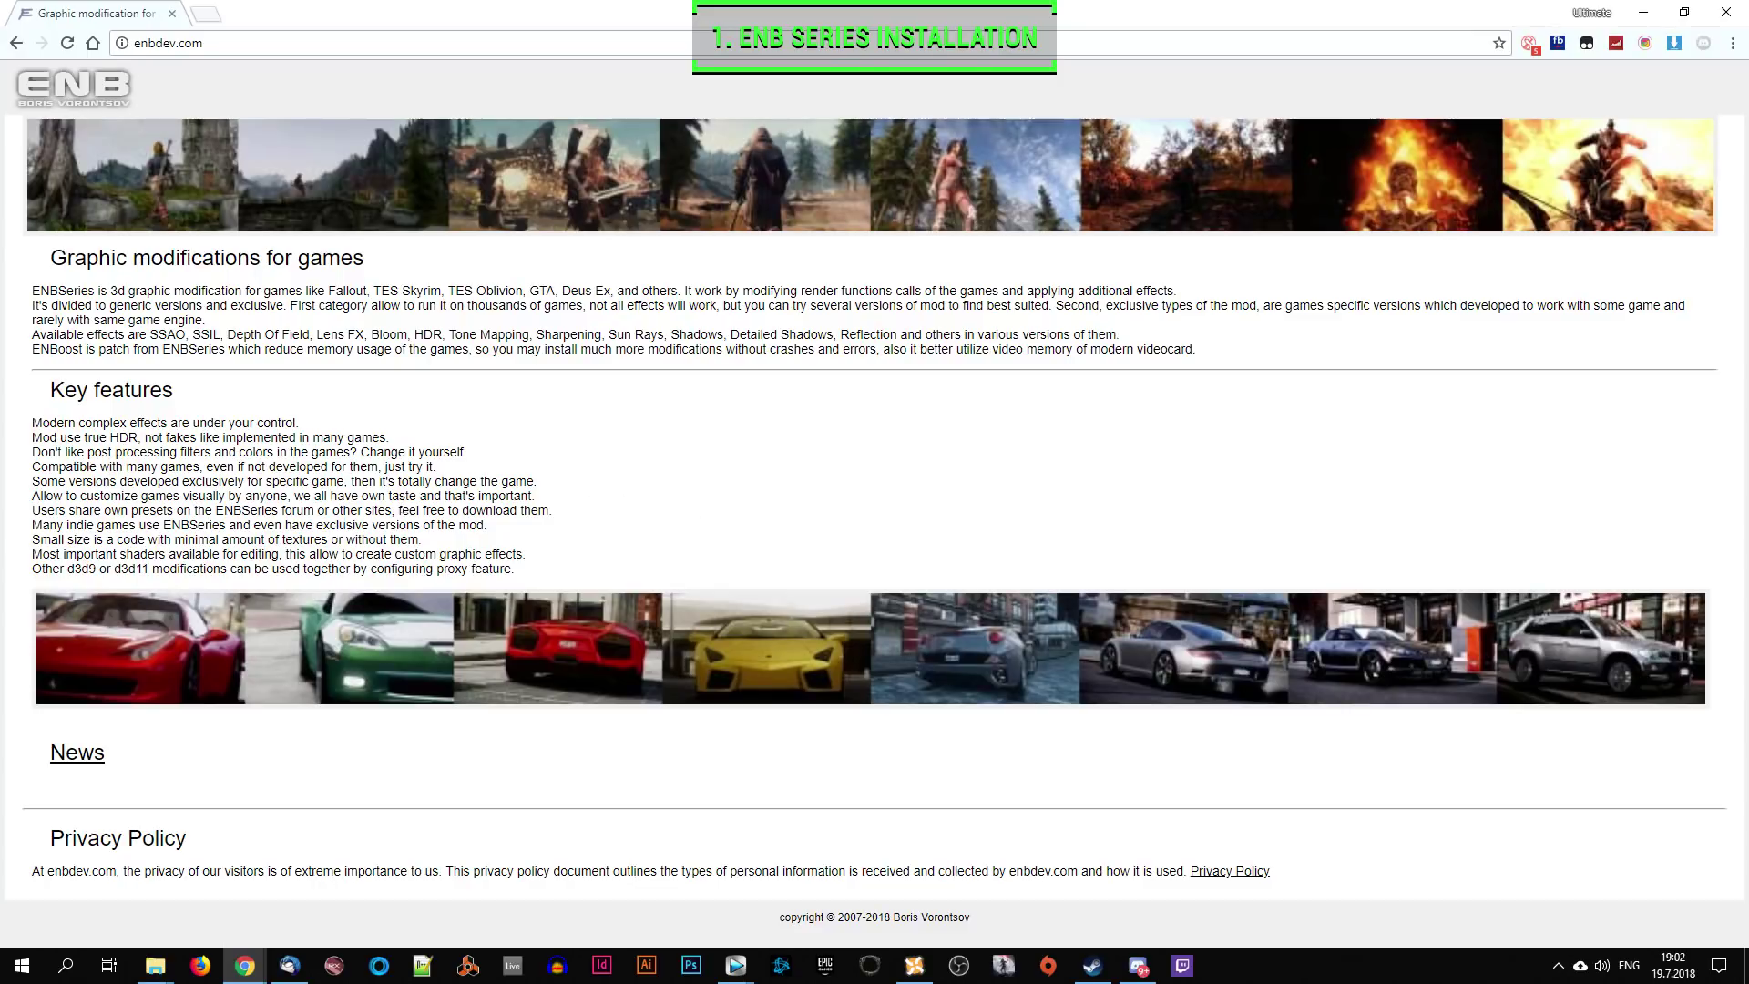
Step: Browse from enbdev.com News to the Fallout 4 ENBSeries downloads list
{"action": "left_click", "coordinate": [77, 759]}
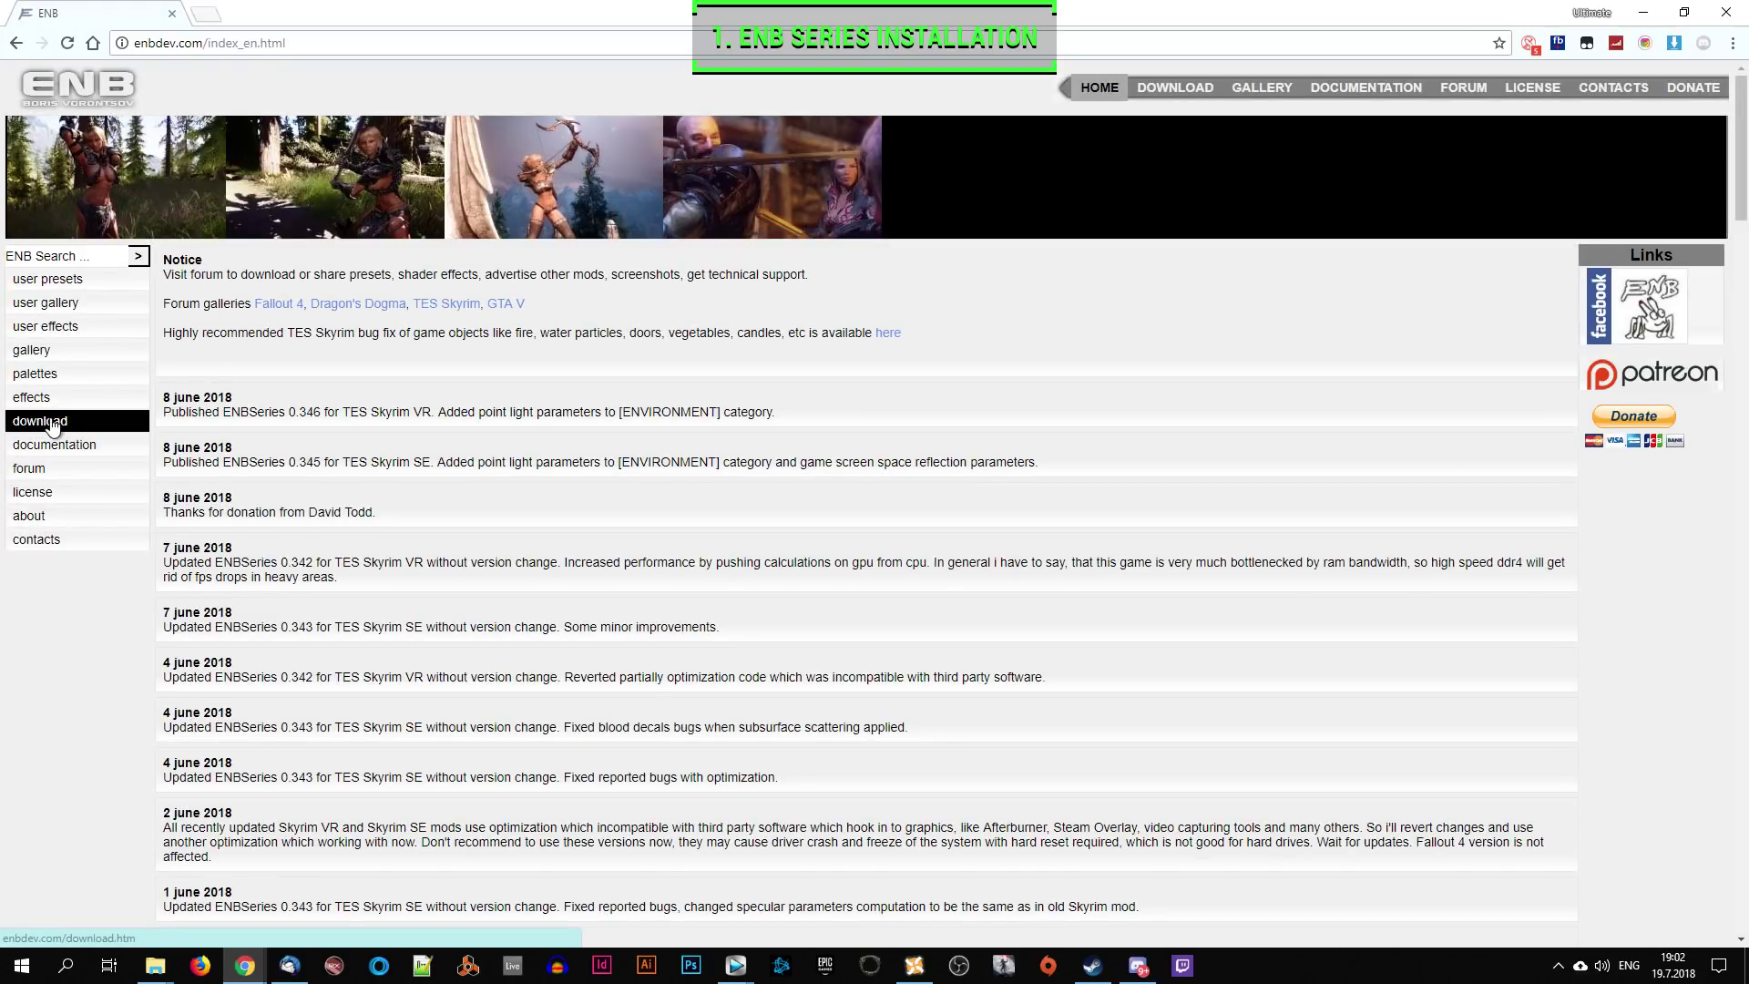
{"action": "left_click", "coordinate": [45, 422]}
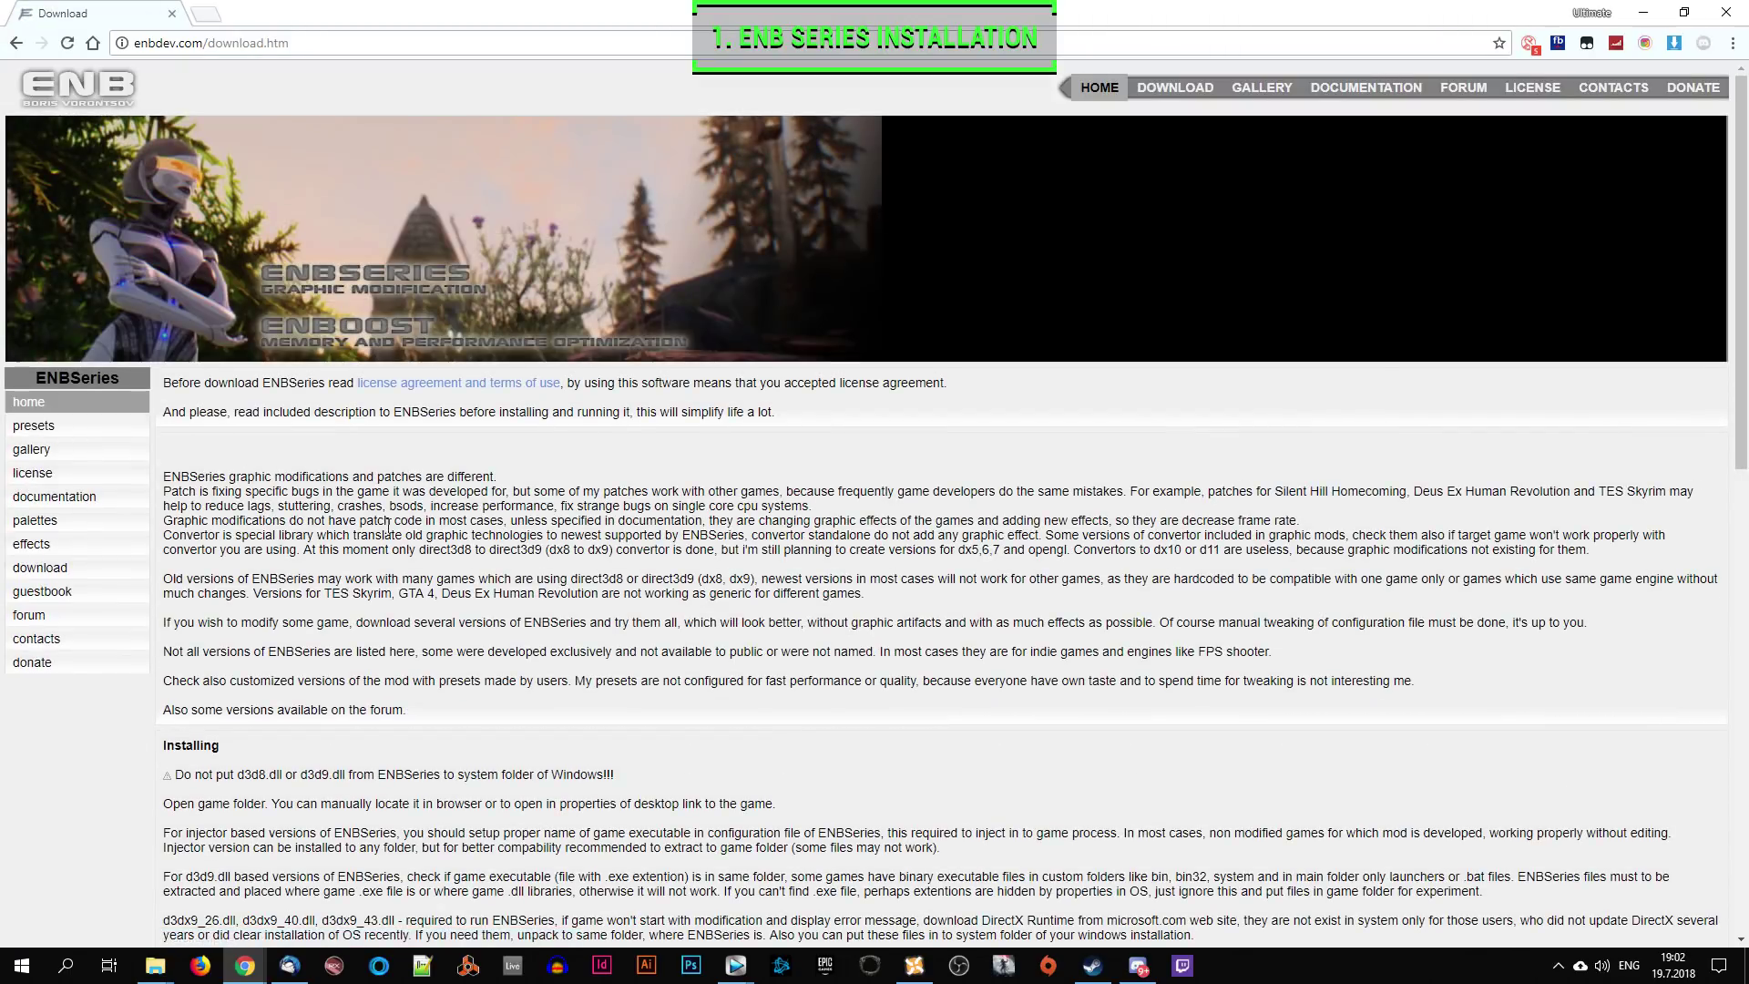
{"action": "scroll", "coordinate": [390, 533], "scroll_direction": "down", "scroll_amount": 5}
{"action": "scroll", "coordinate": [387, 527], "scroll_direction": "down", "scroll_amount": 5}
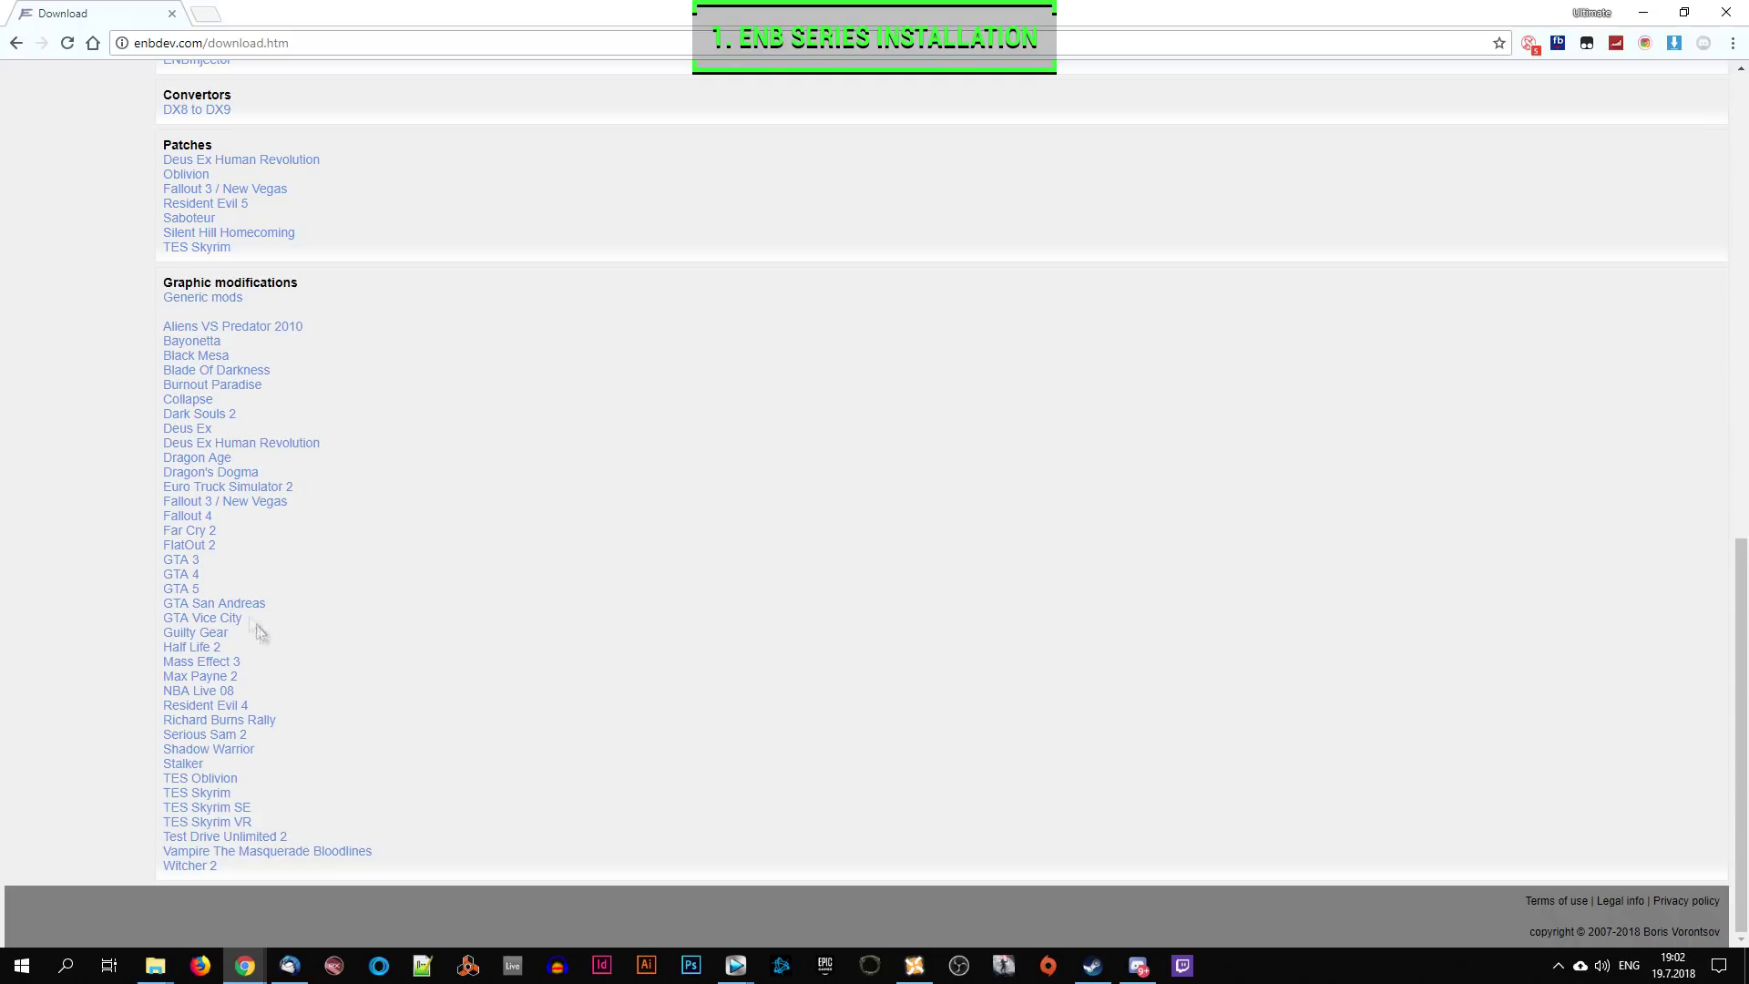
{"action": "left_click", "coordinate": [199, 516]}
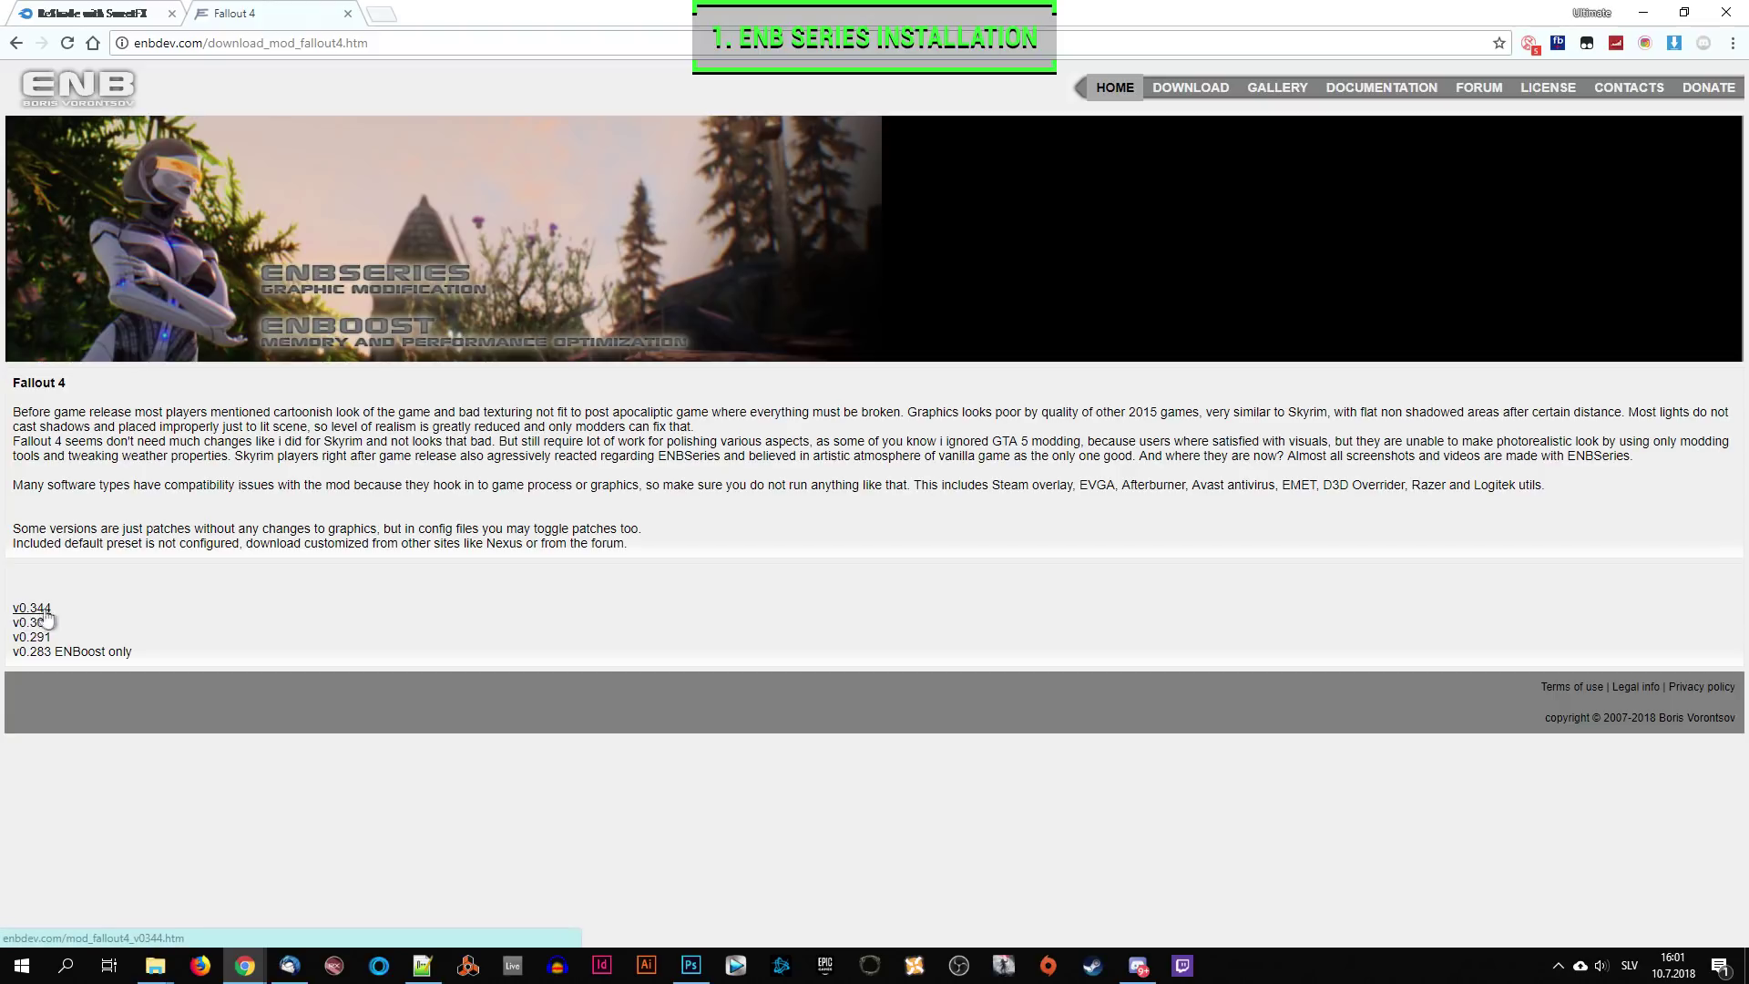
Step: Download the v0.344 release as enbseries_fallout4_v0344.zip into Downloads
{"action": "left_click", "coordinate": [40, 611]}
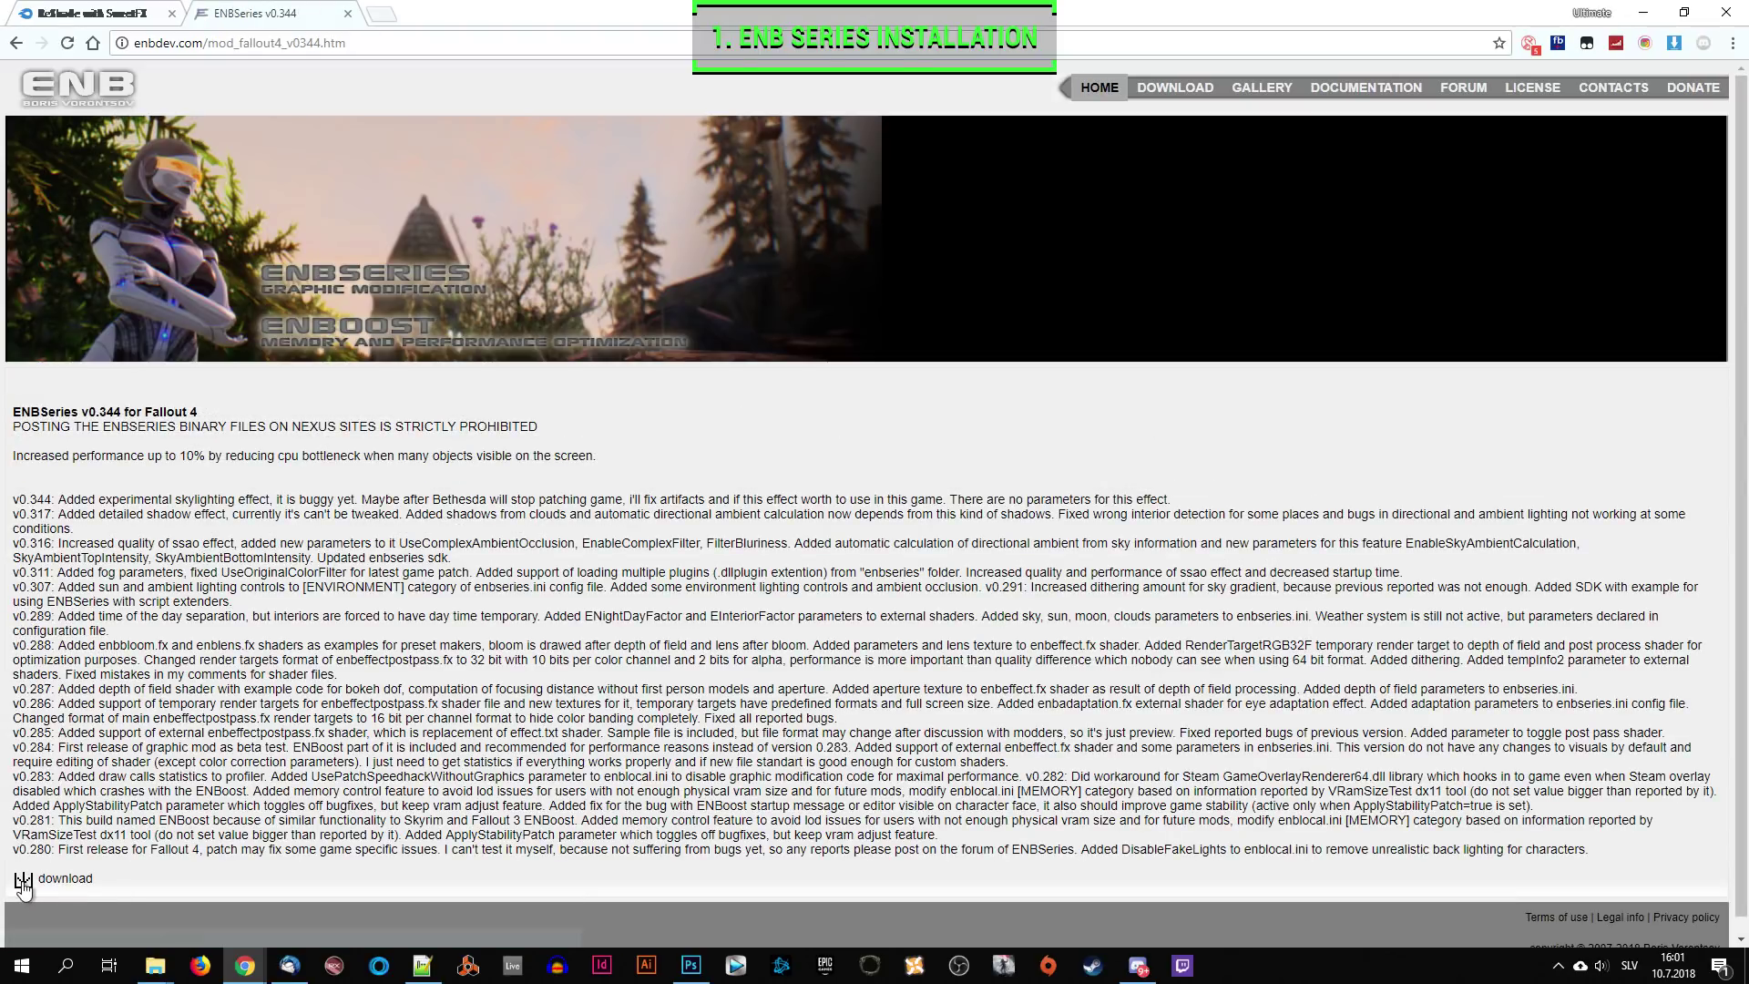
{"action": "left_click", "coordinate": [23, 880]}
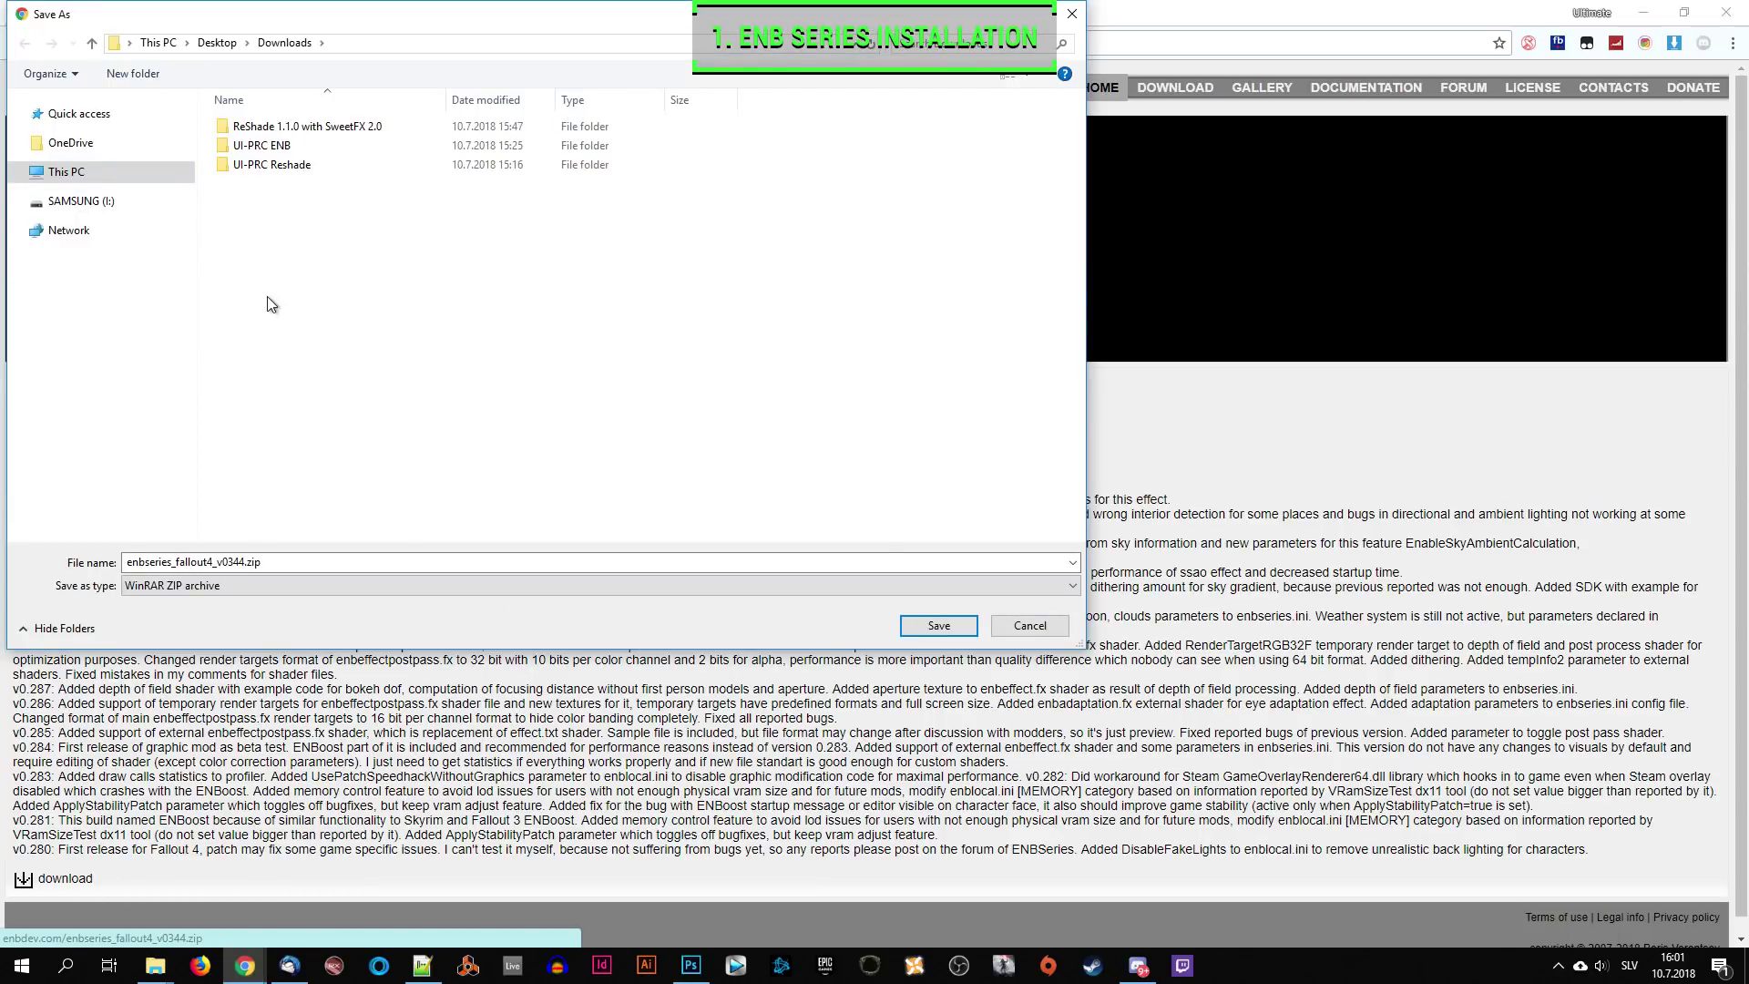
{"action": "left_click", "coordinate": [937, 627]}
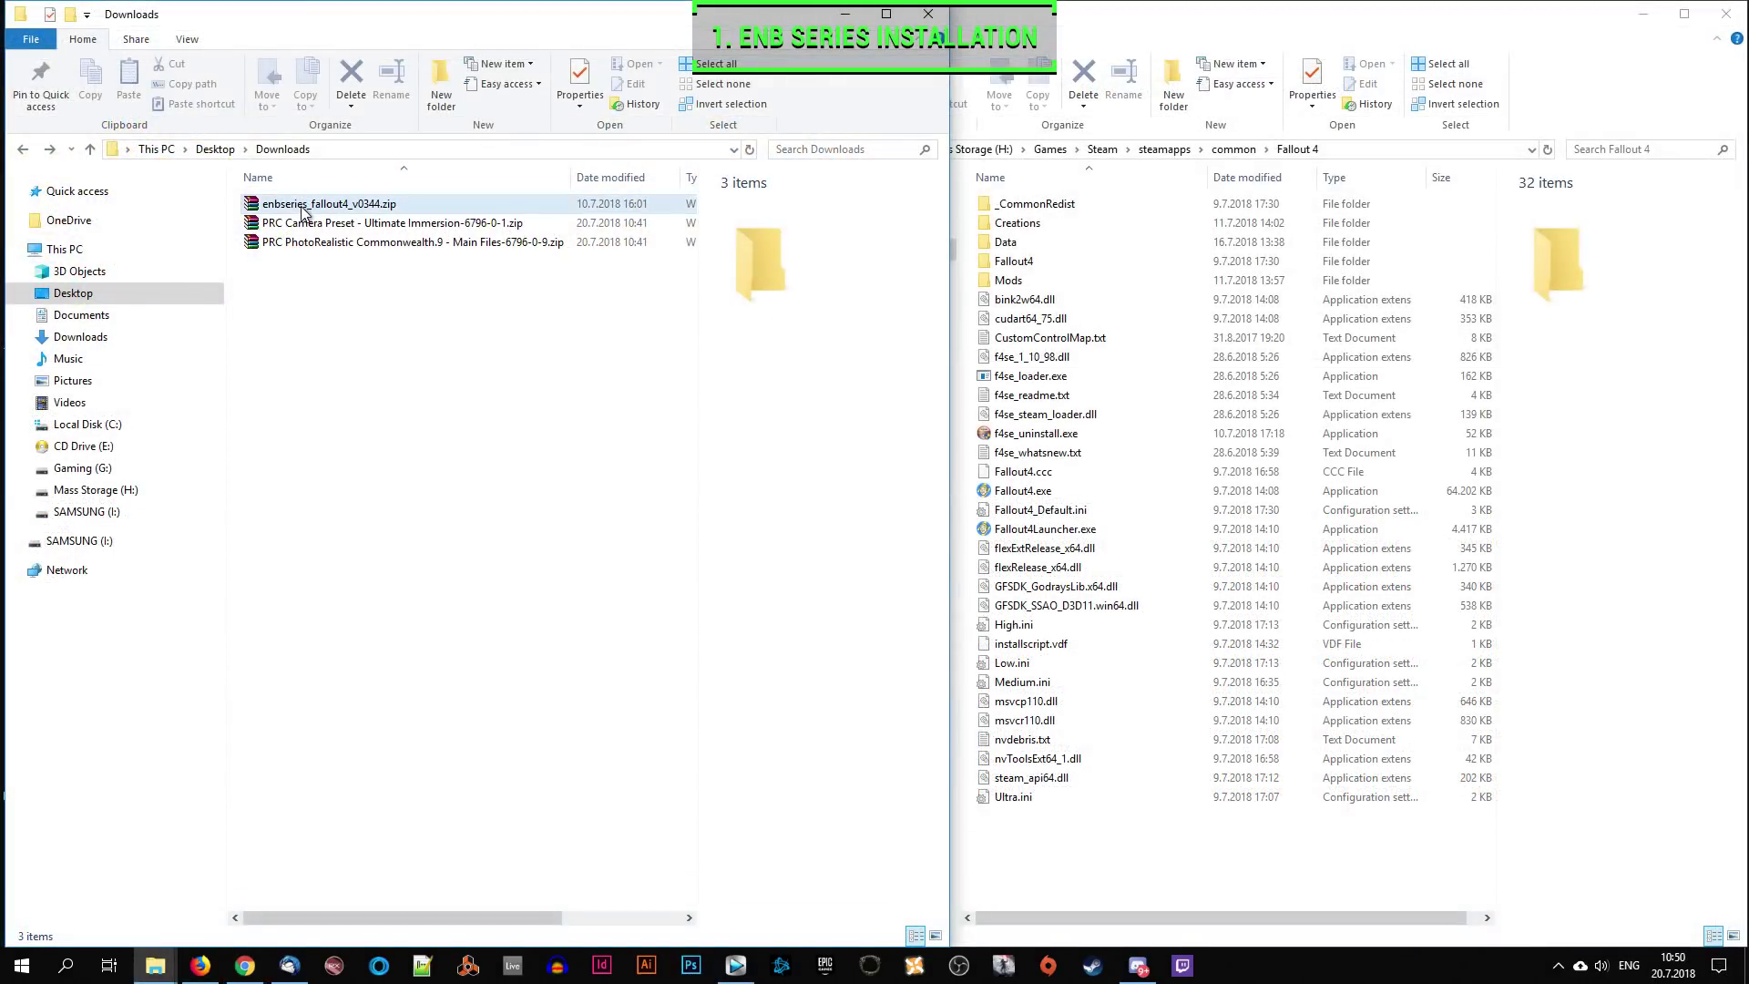
Step: Copy the ten WrapperVersion files, d3d11.dll through enbseries.ini, from the v0.344 zip into Fallout 4
{"action": "double_click", "coordinate": [310, 204]}
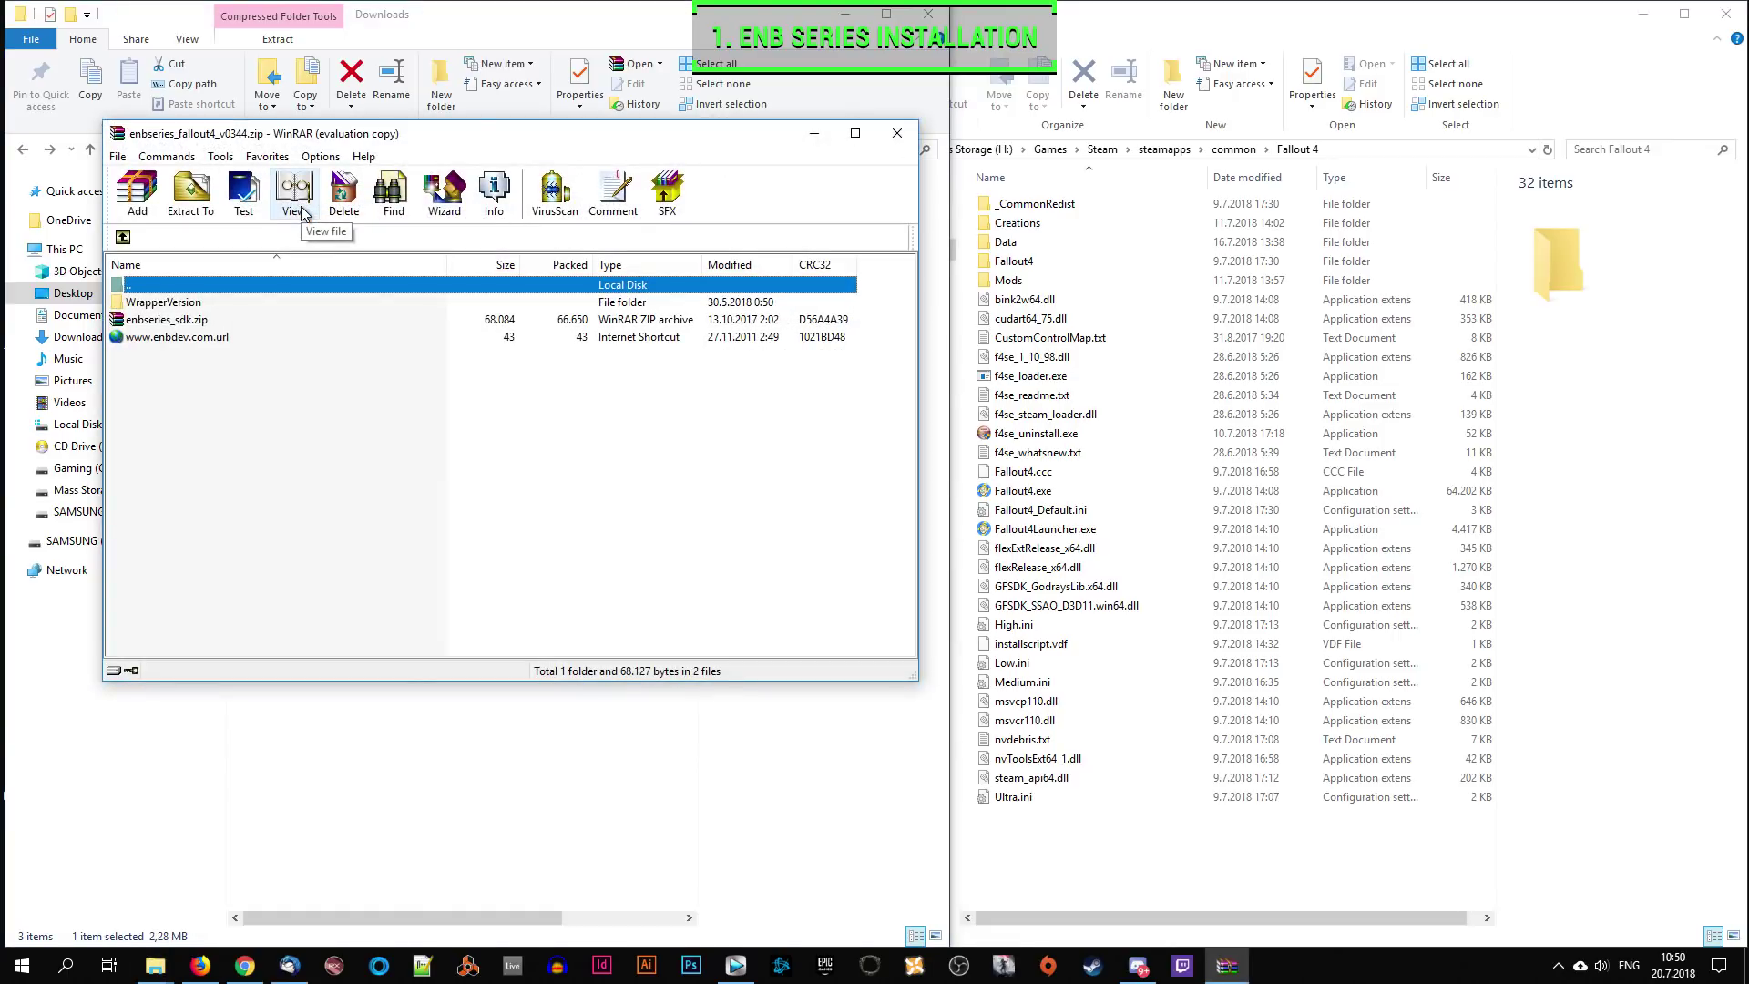
{"action": "left_click", "coordinate": [192, 306]}
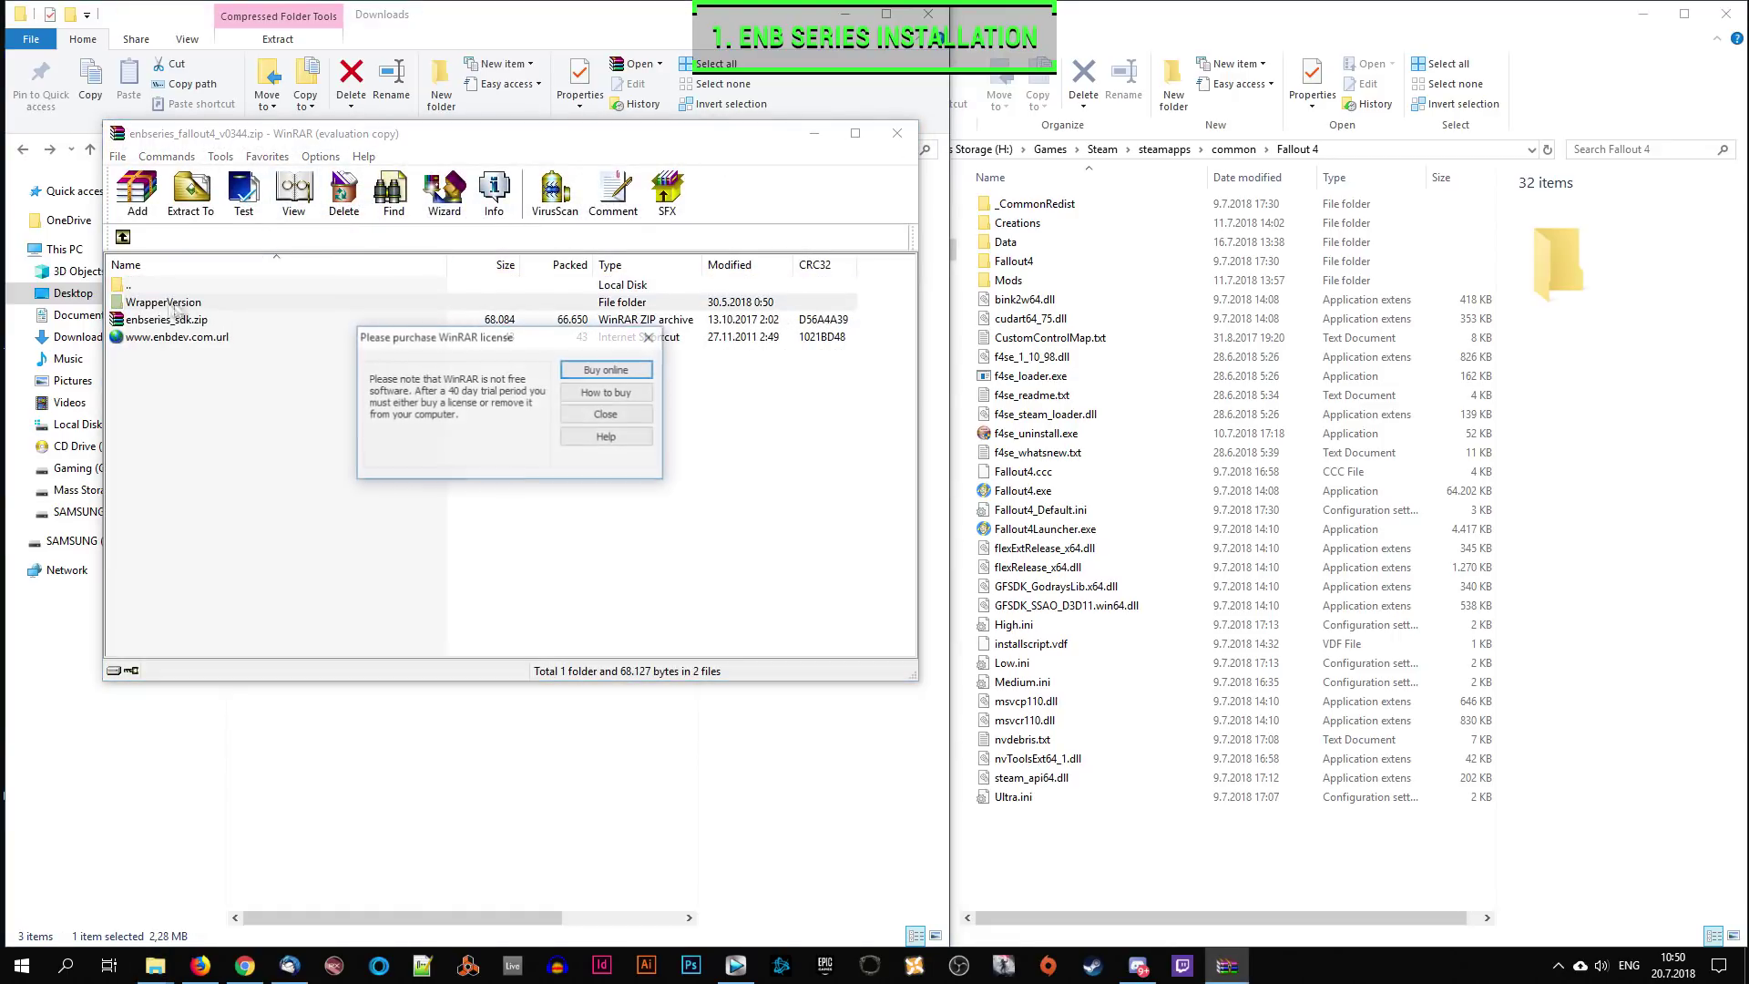
{"action": "left_click", "coordinate": [650, 337]}
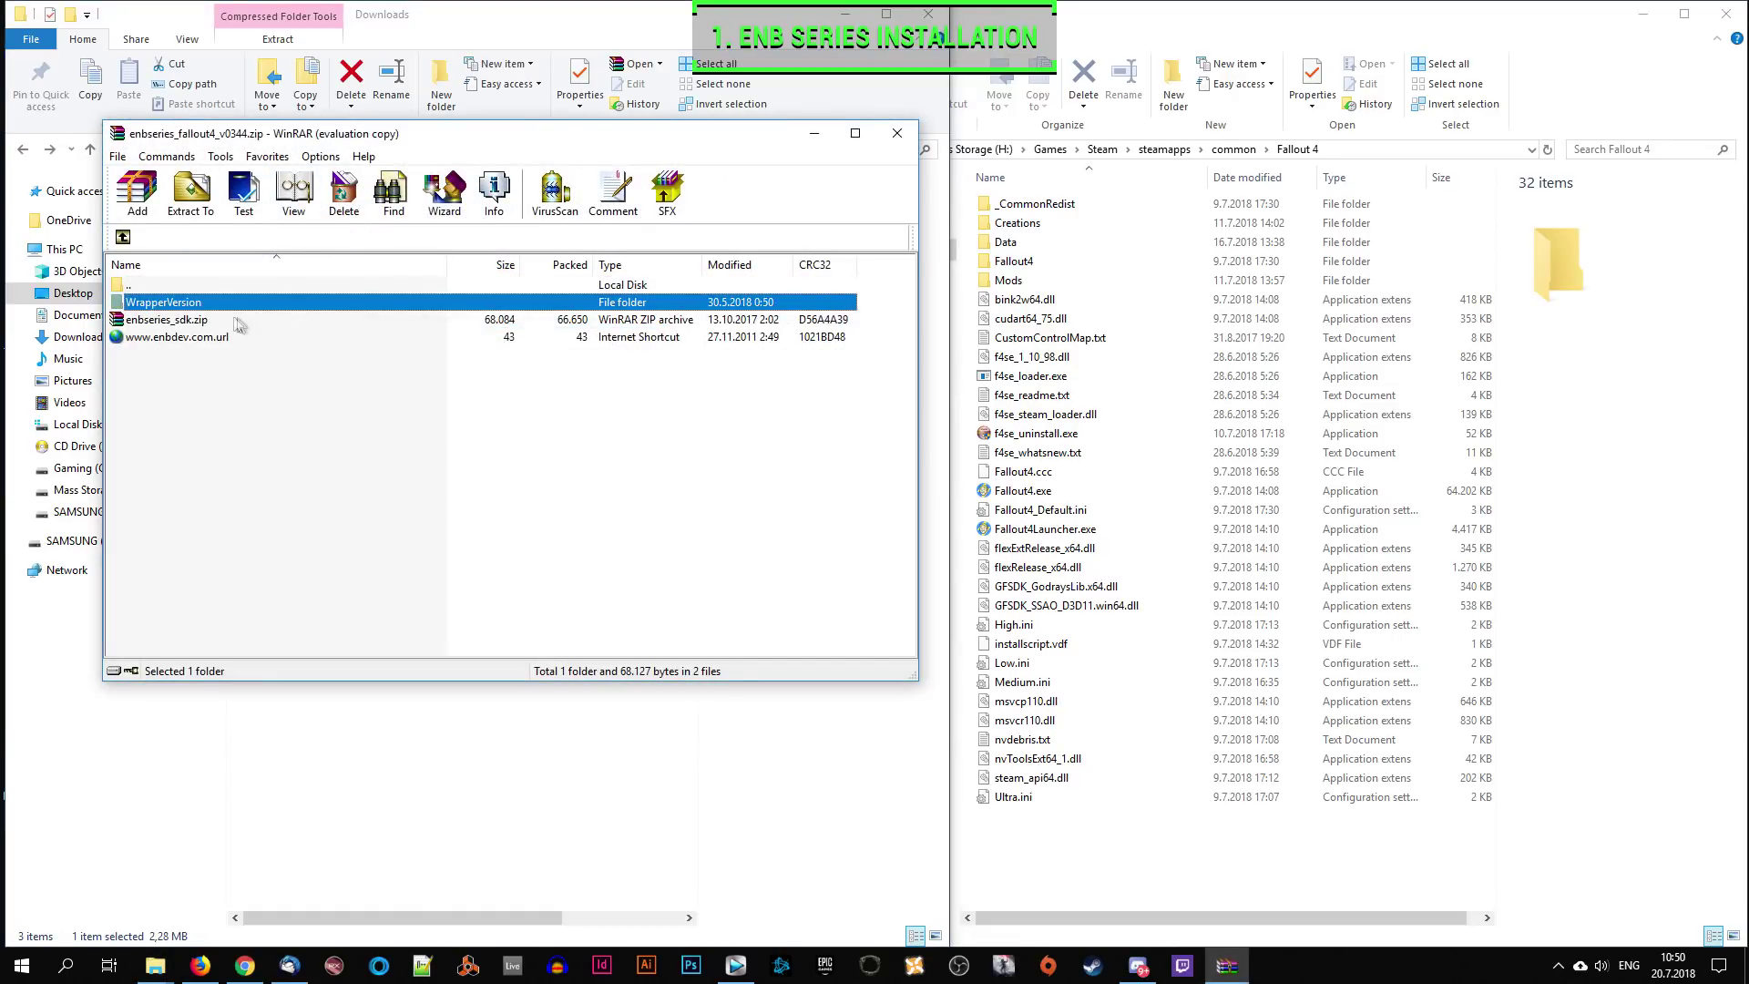
{"action": "double_click", "coordinate": [174, 304]}
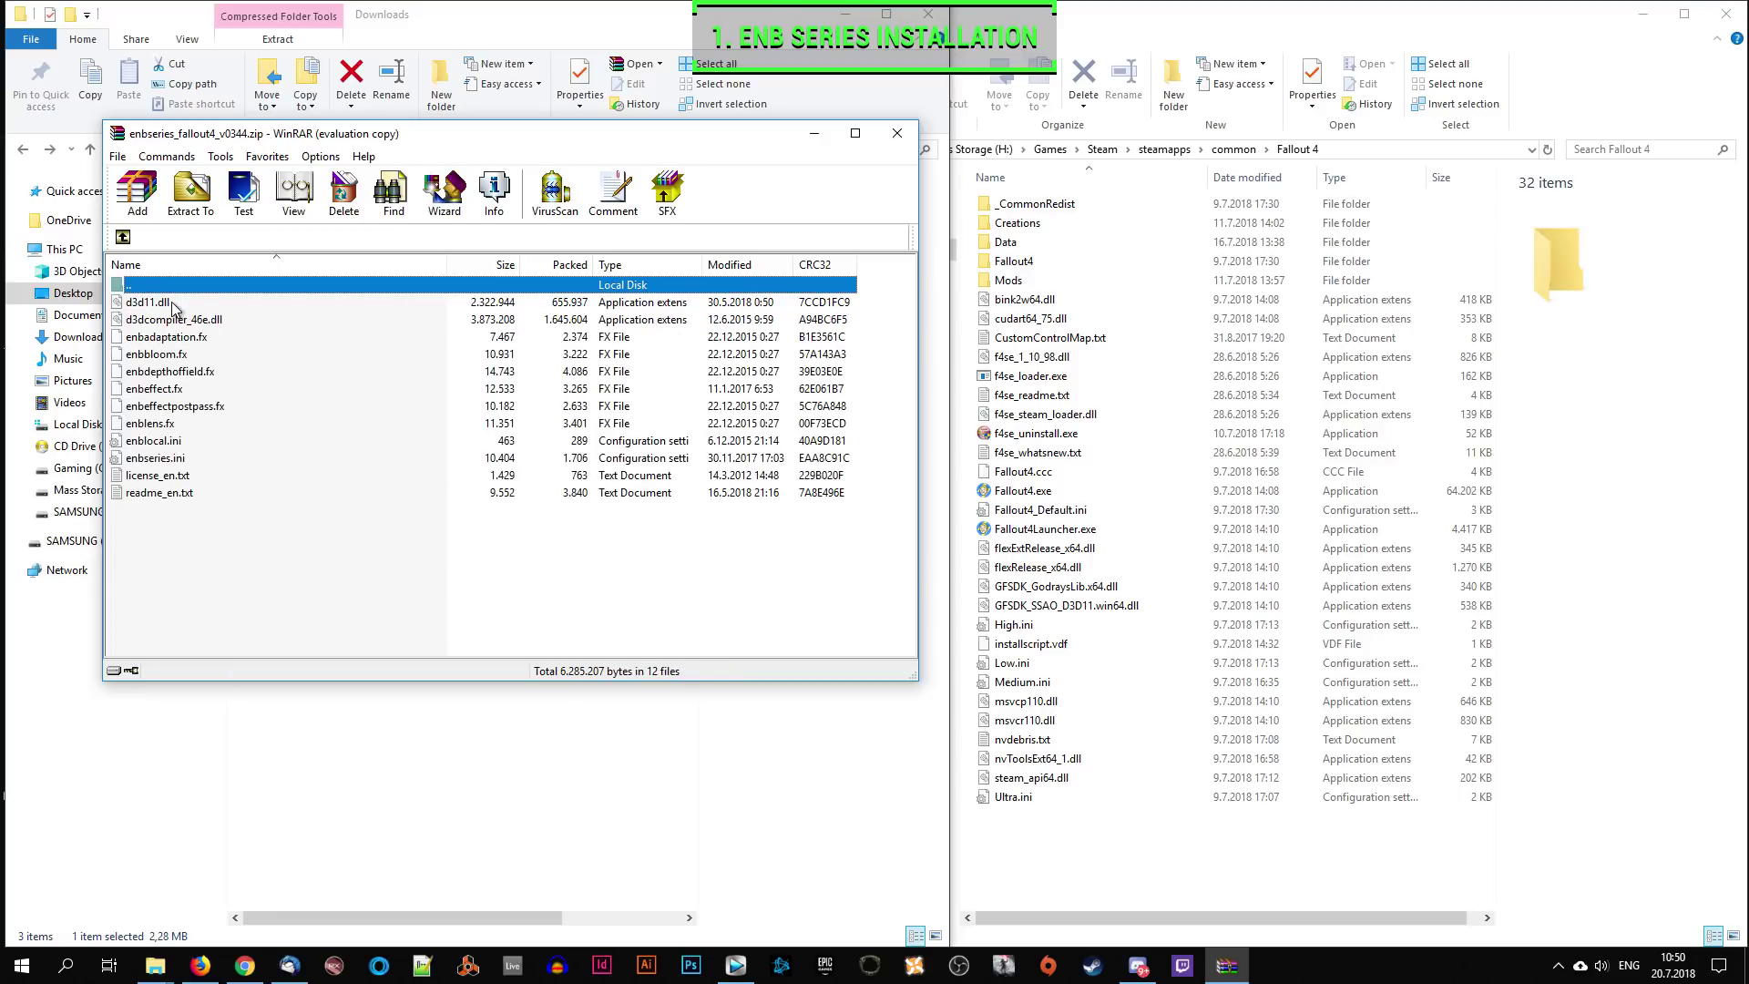
{"action": "left_click", "coordinate": [164, 305]}
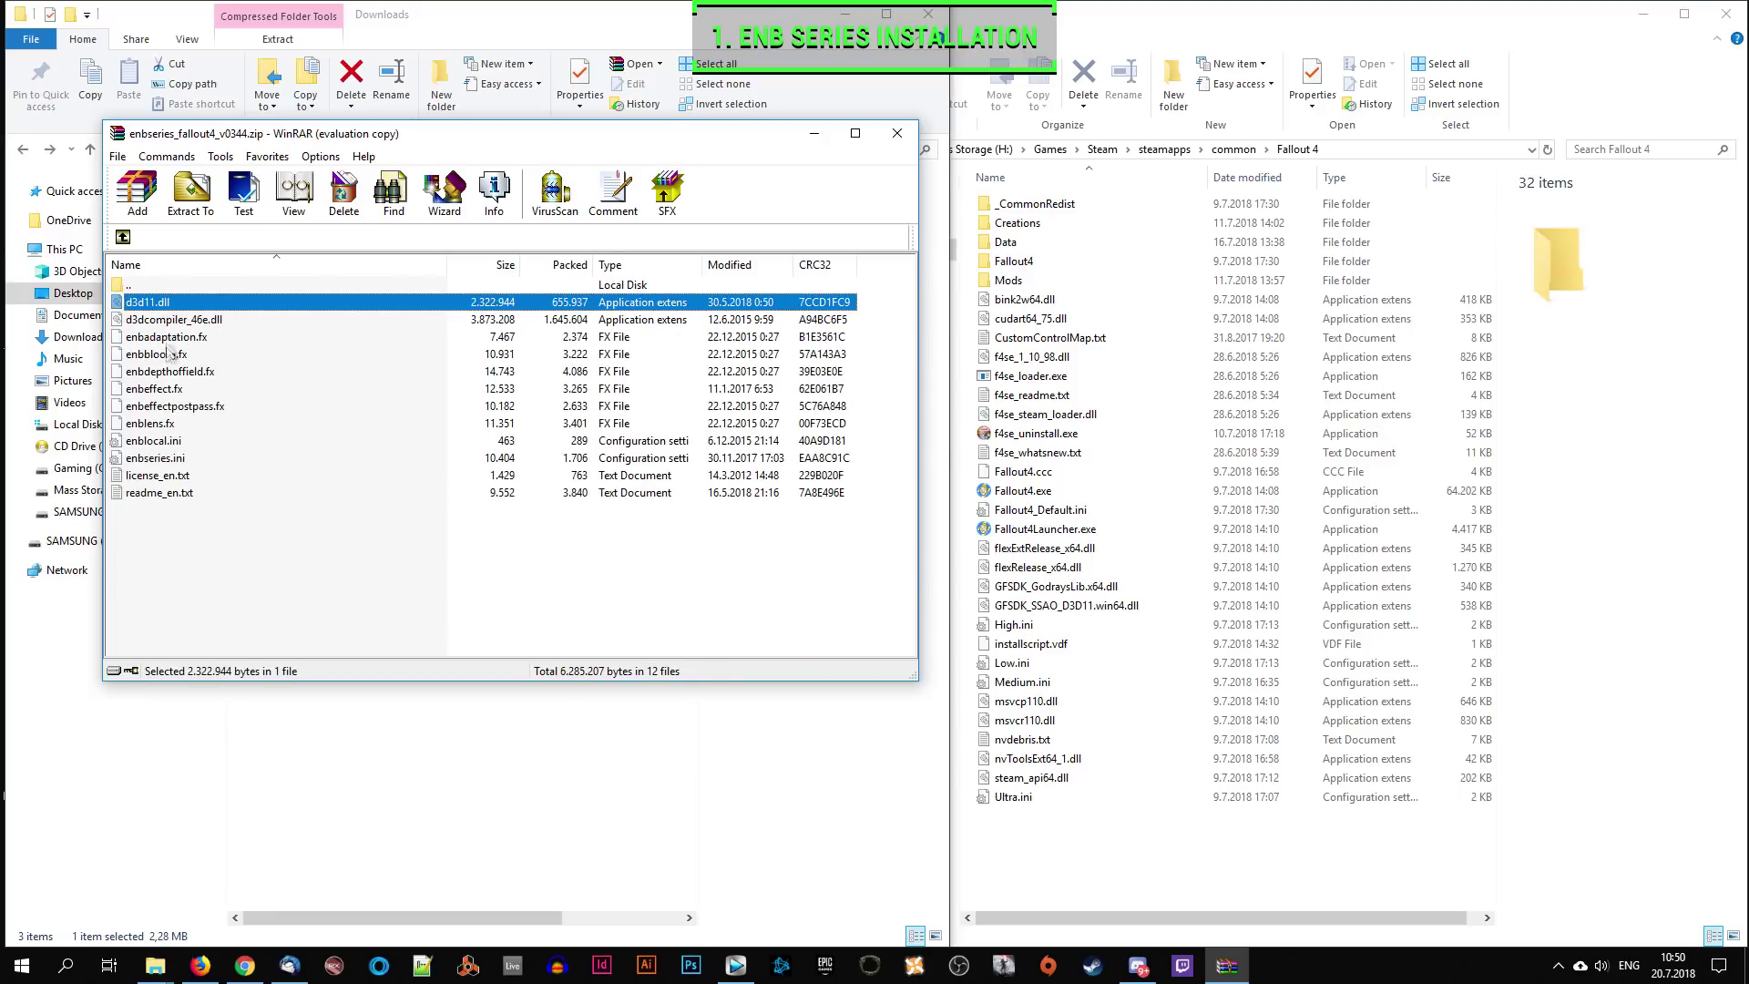
{"action": "left_click", "coordinate": [158, 461], "text": "shift"}
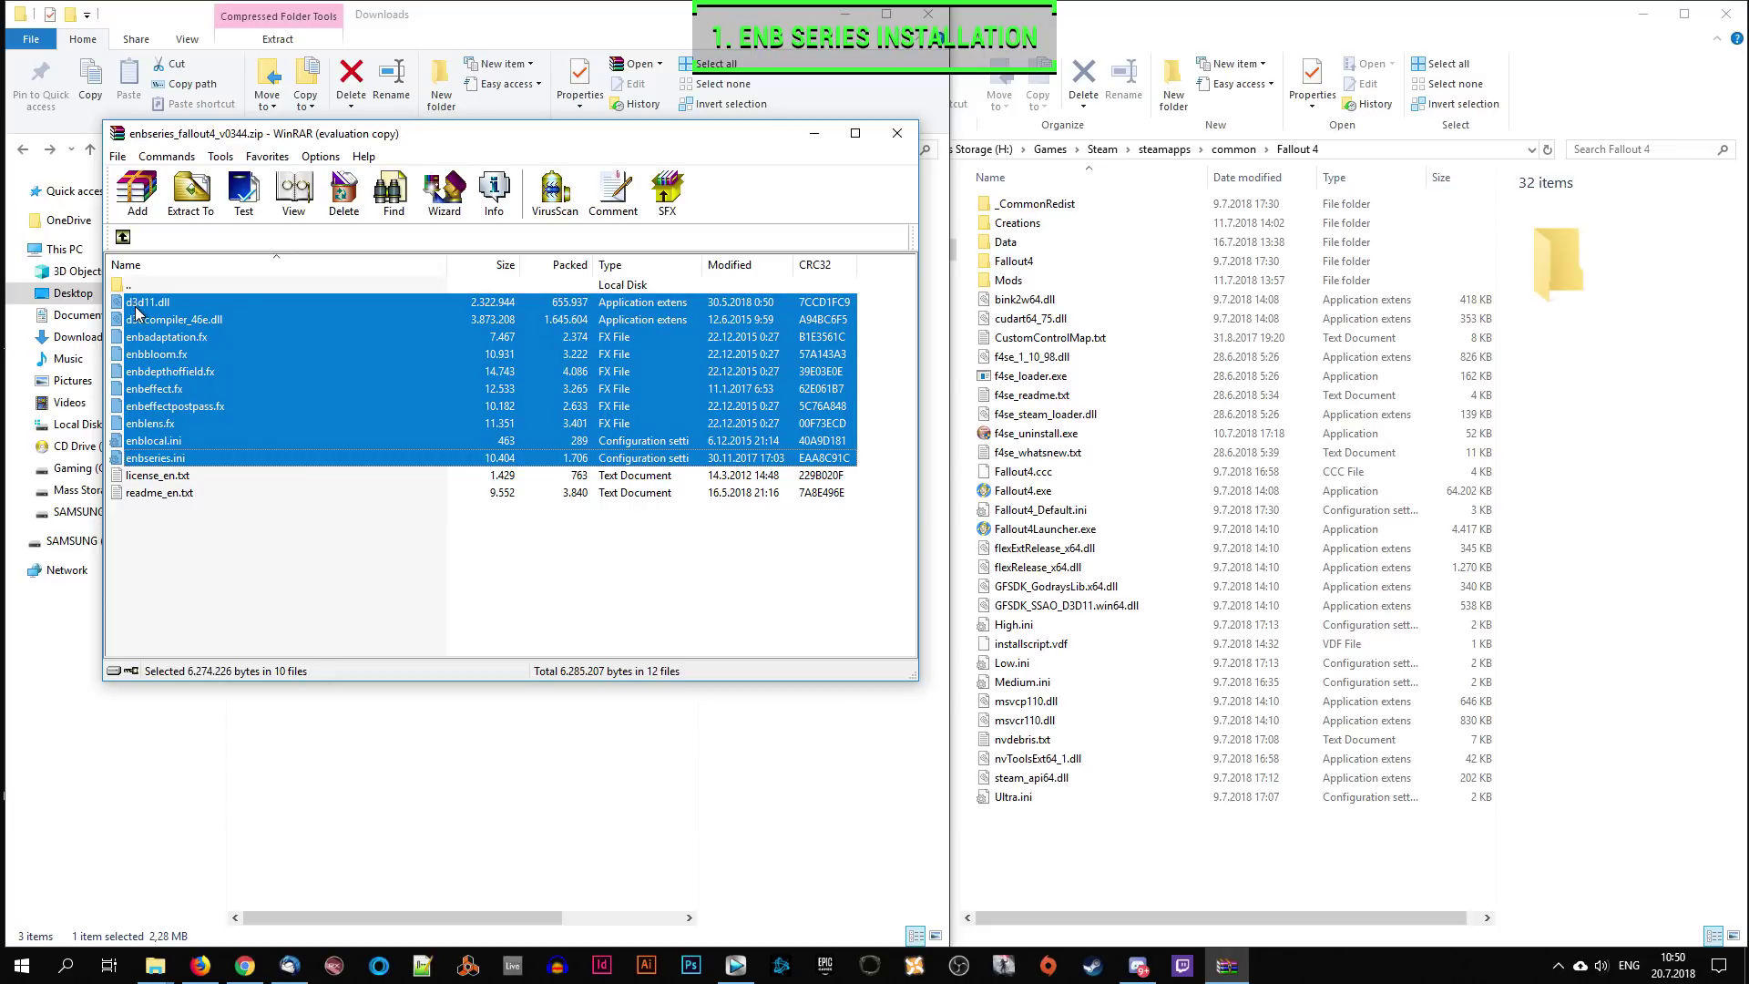
{"action": "left_click_drag", "start_coordinate": [513, 335], "coordinate": [1158, 475]}
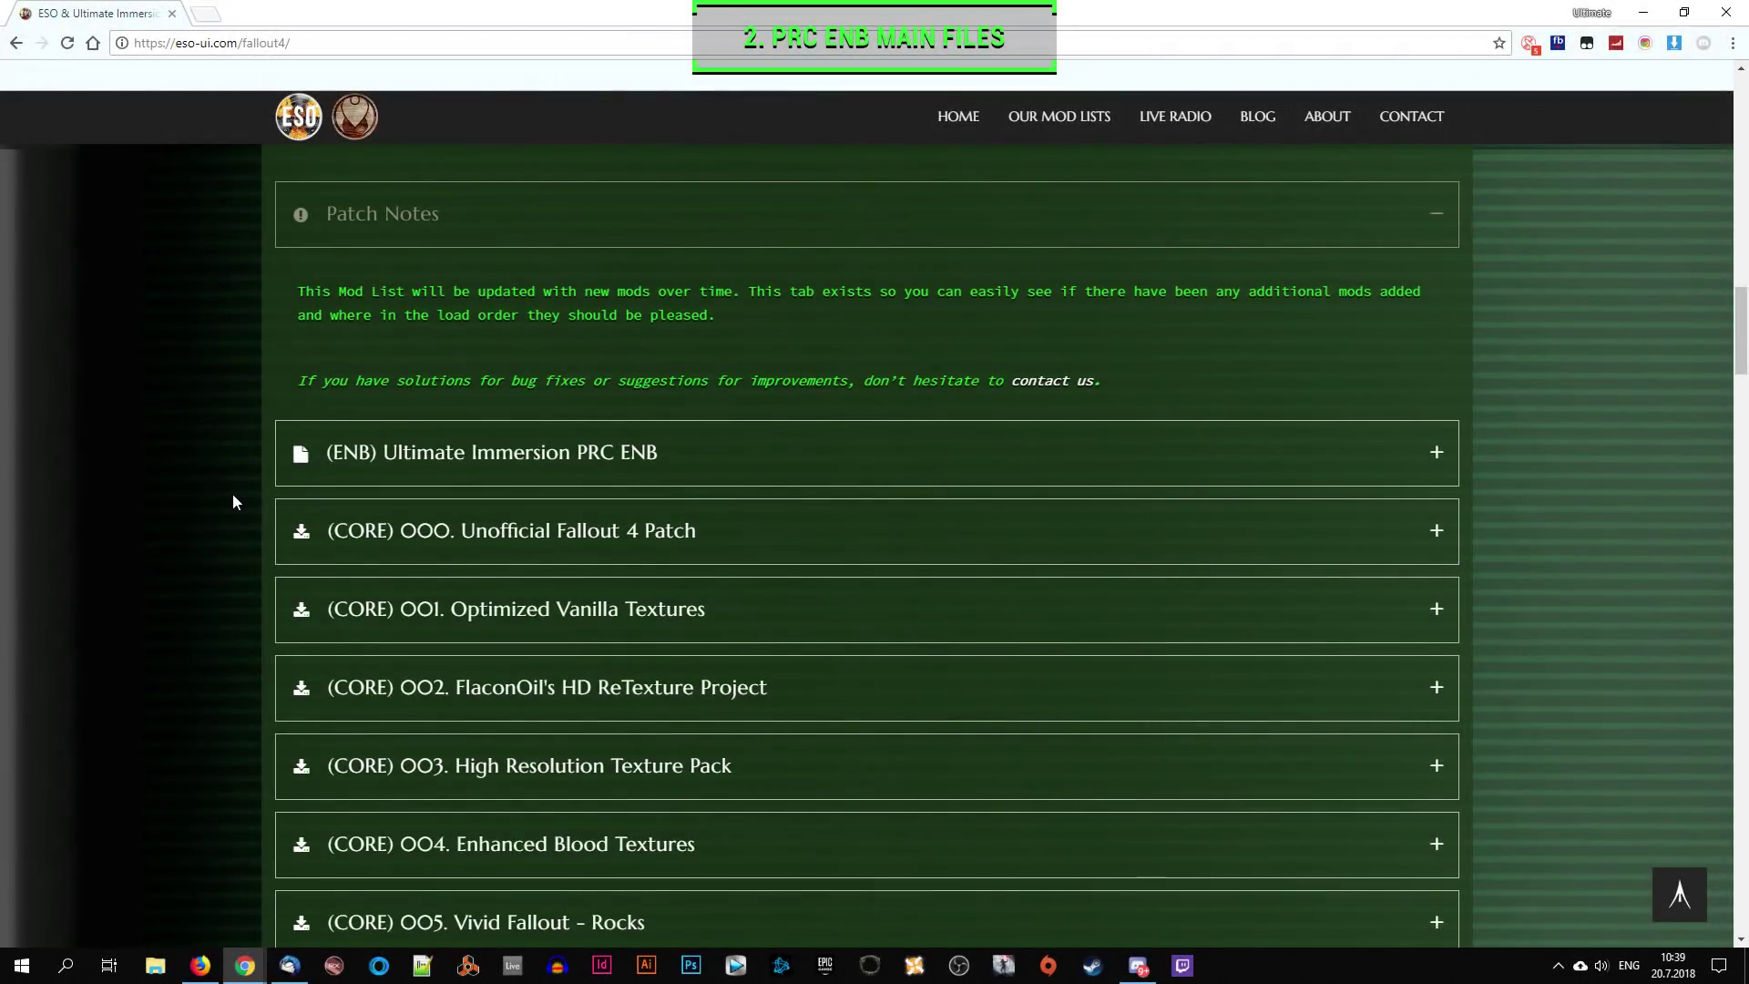
Step: From the Ultimate Immersion PRC ENB page, manually download the PRC PhotoRealistic Commonwealth.9 main files zip
{"action": "left_click", "coordinate": [500, 464]}
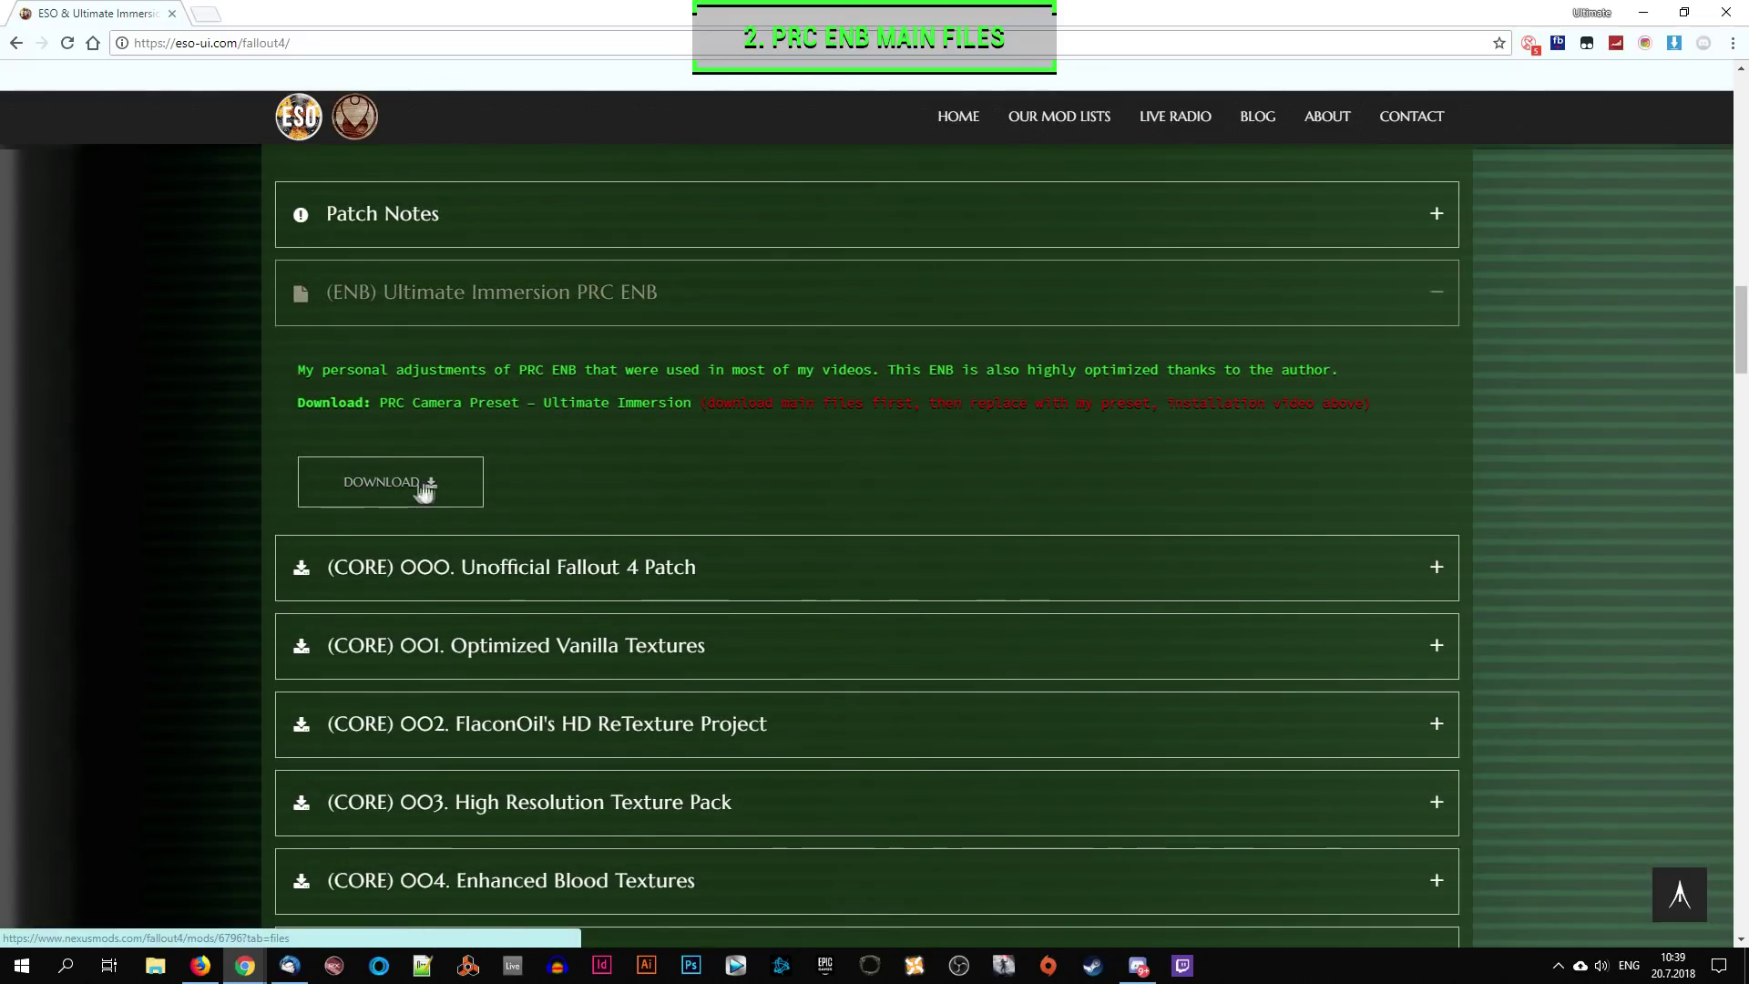
{"action": "left_click", "coordinate": [383, 490]}
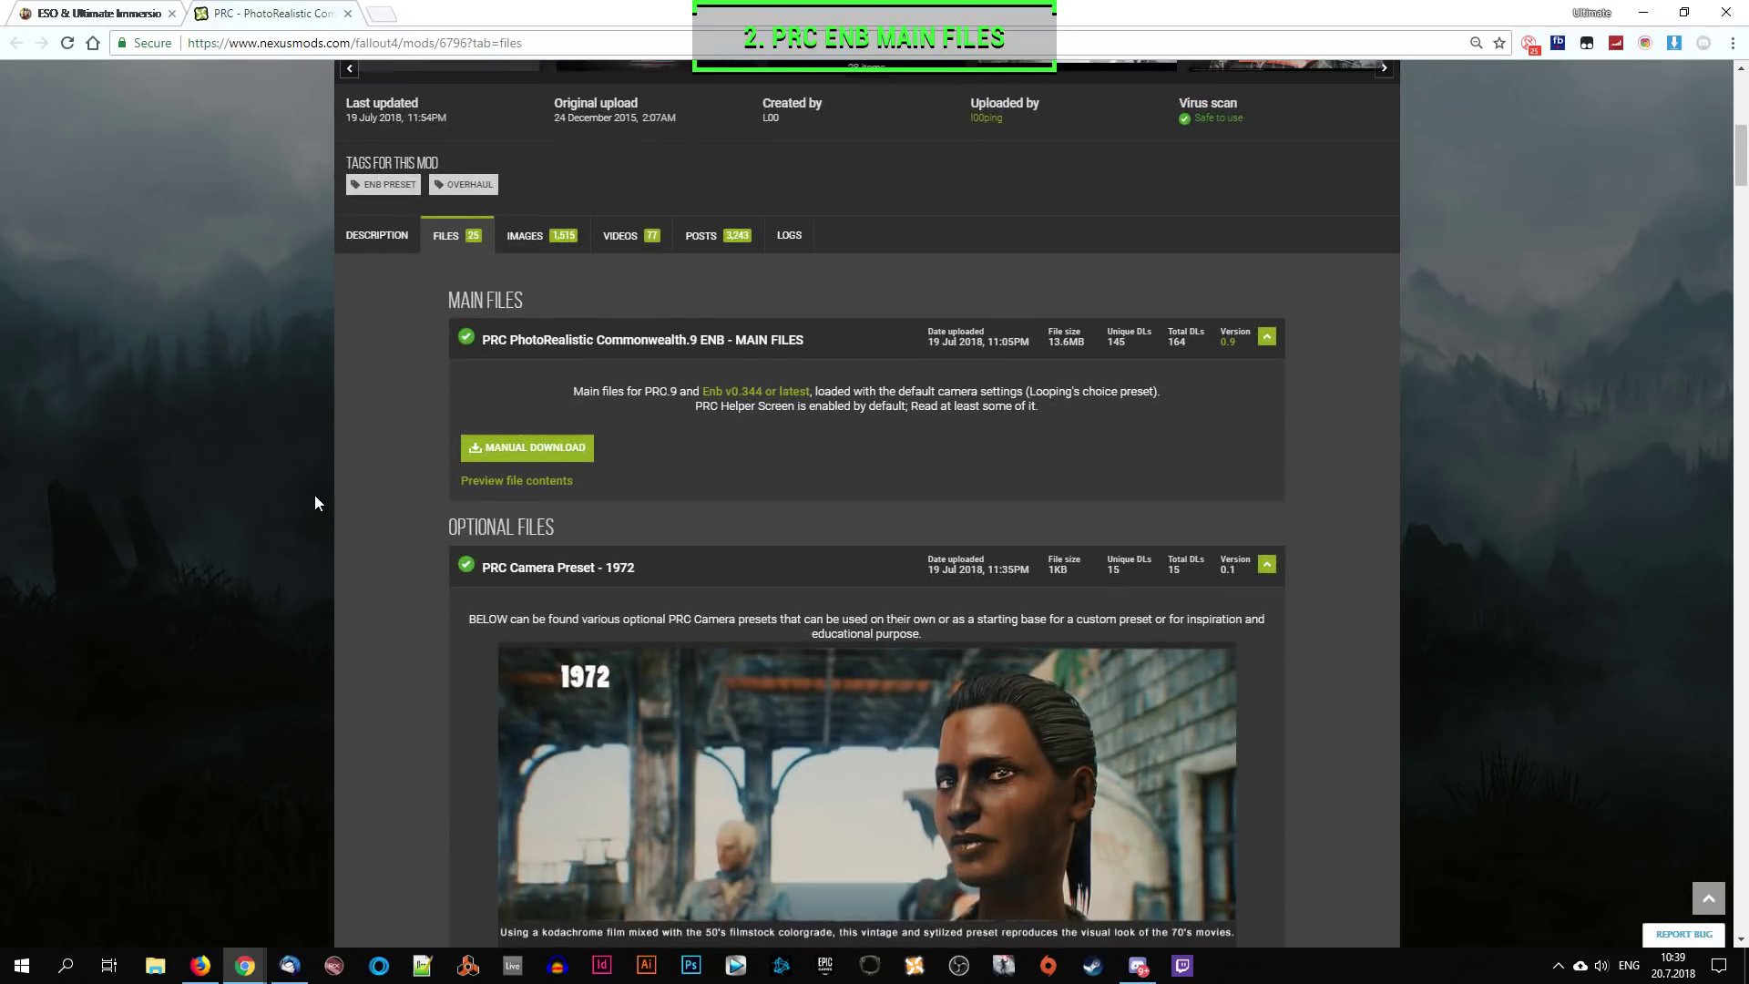
{"action": "left_click", "coordinate": [576, 448]}
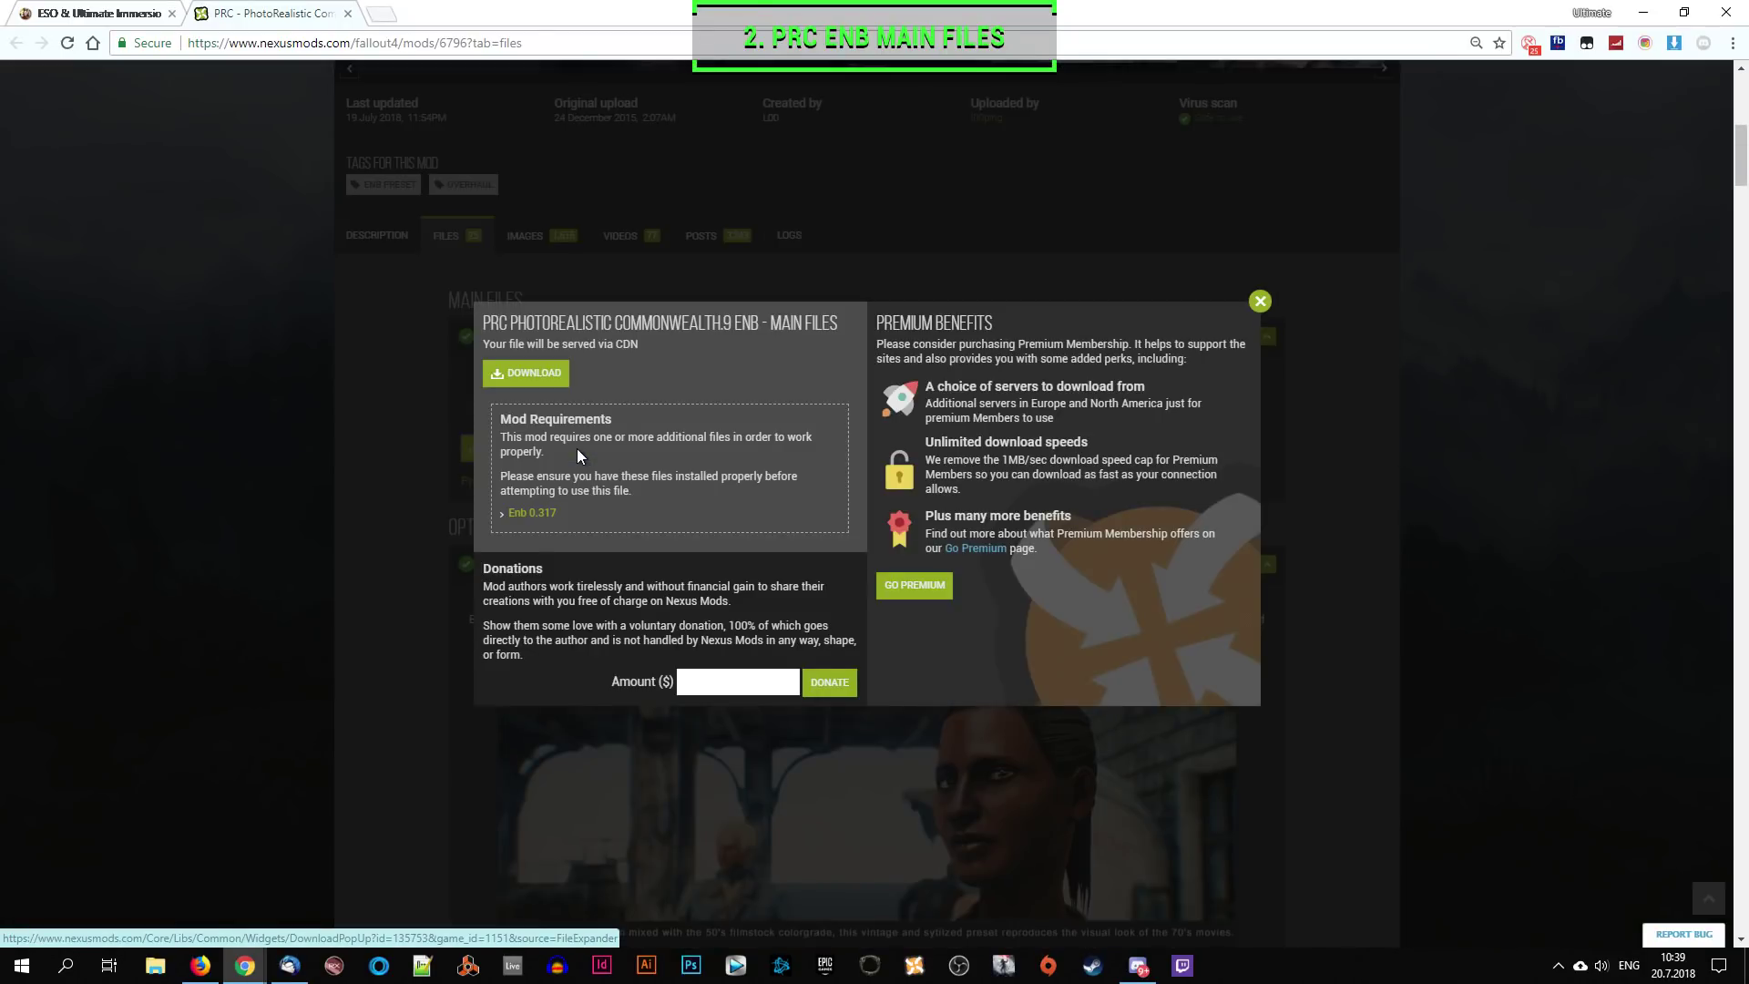
{"action": "left_click", "coordinate": [542, 381]}
{"action": "left_click", "coordinate": [959, 627]}
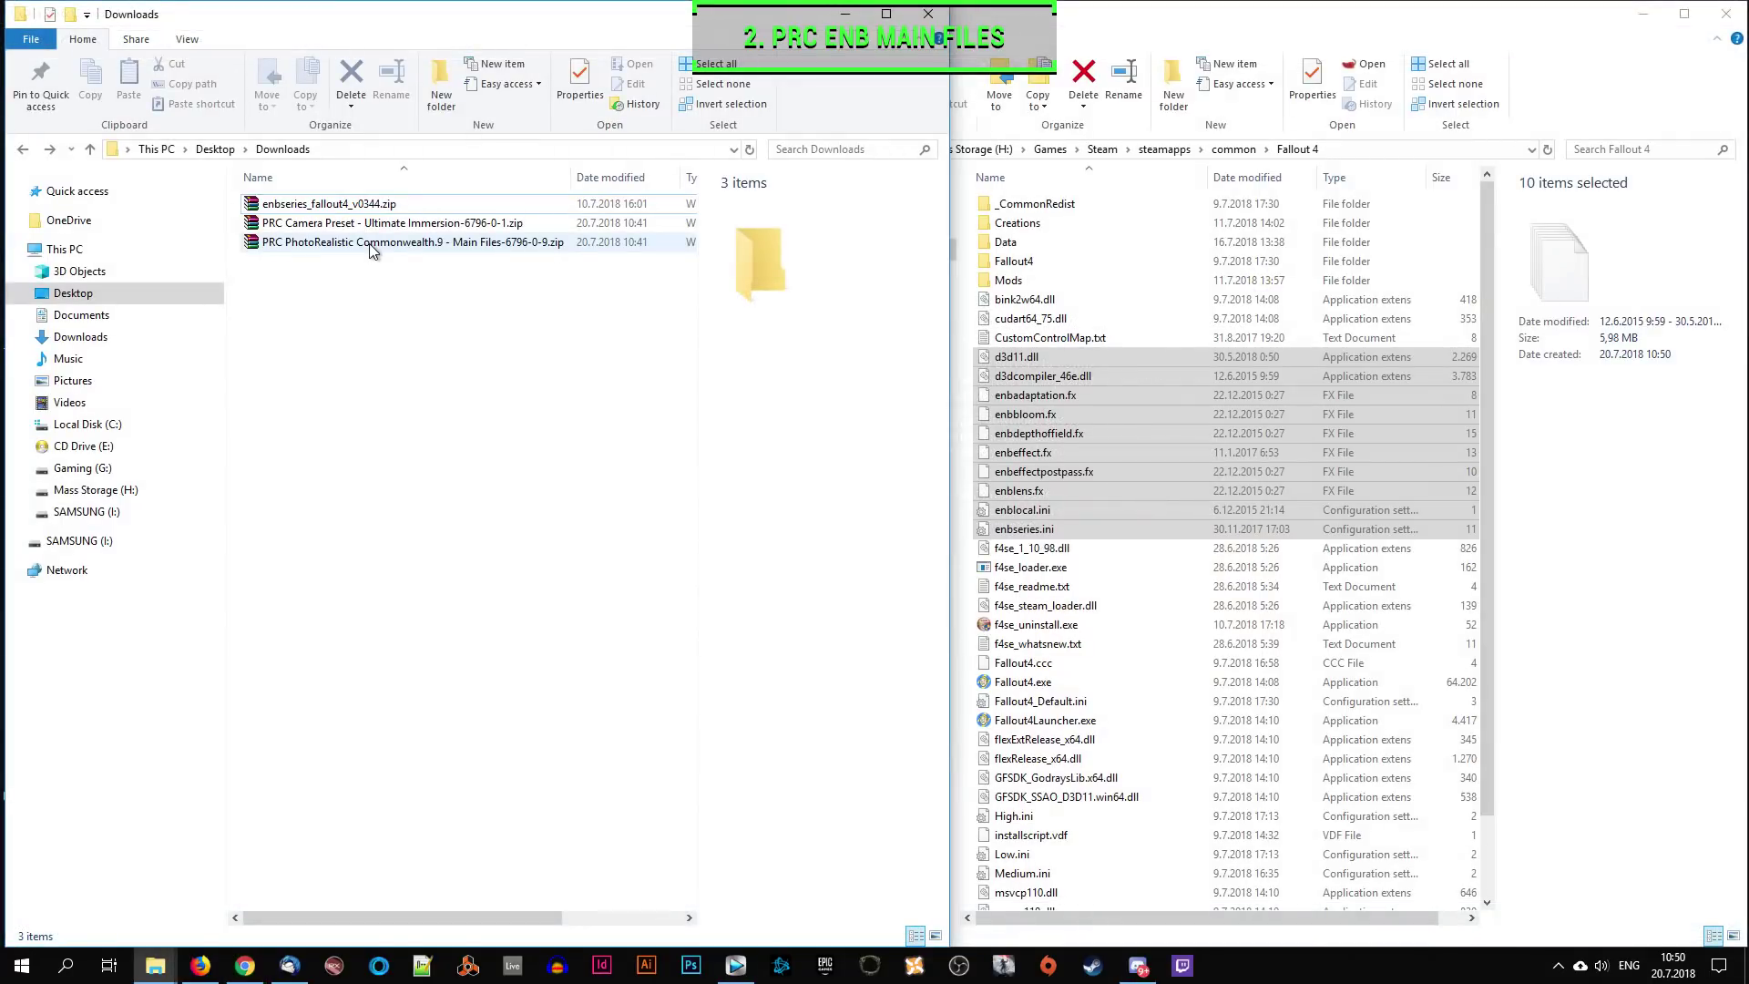
Step: Copy the PRC enbseries folder, enblocal.ini and enbseries.ini into Fallout 4, replacing existing files
{"action": "double_click", "coordinate": [369, 244]}
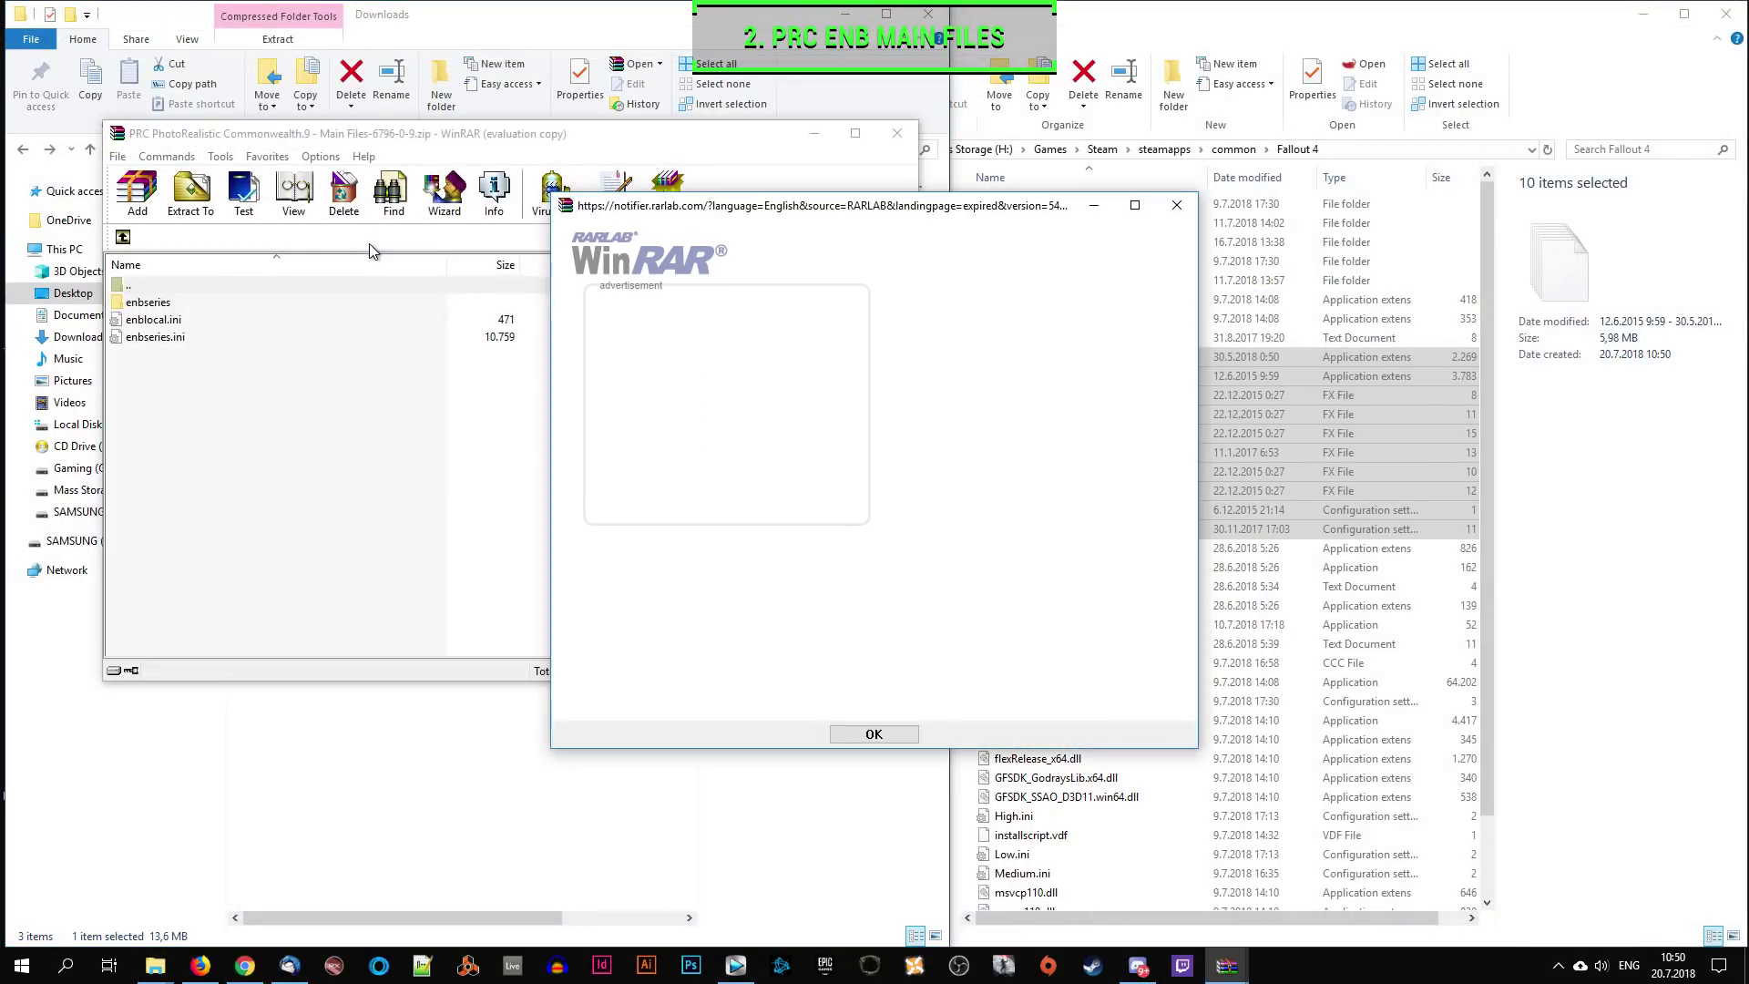
{"action": "left_click", "coordinate": [1177, 204]}
{"action": "left_click", "coordinate": [175, 379]}
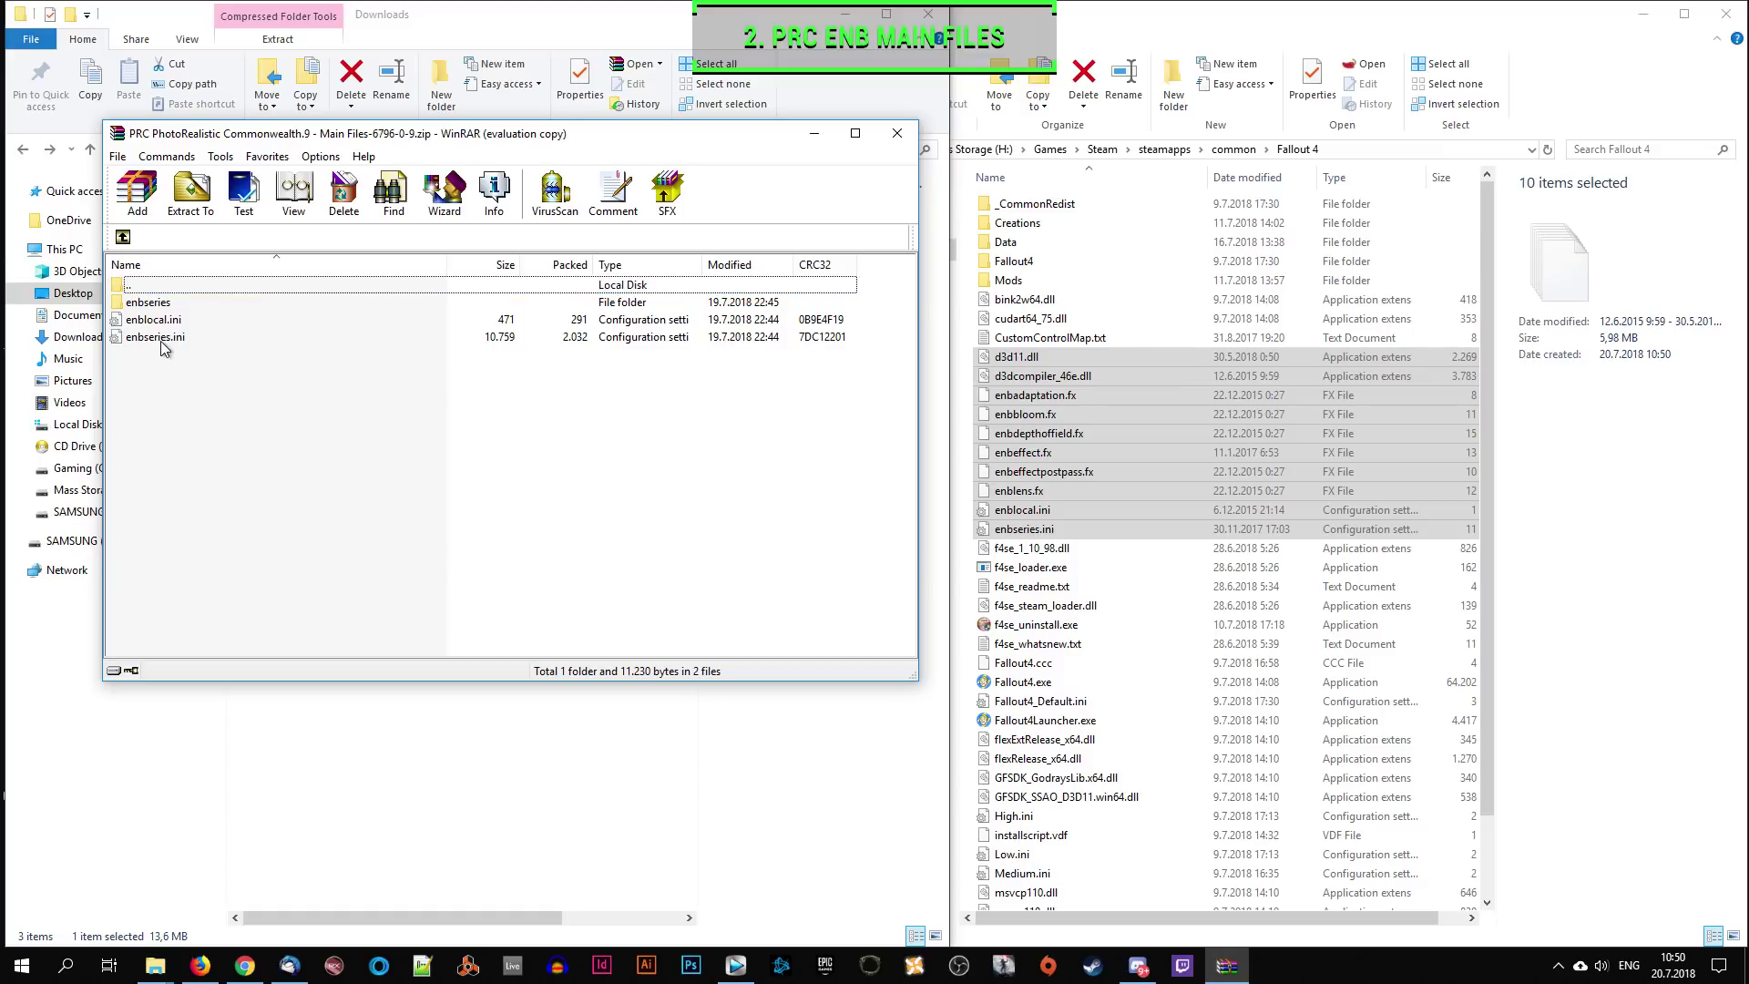
{"action": "left_click", "coordinate": [164, 338]}
{"action": "left_click", "coordinate": [158, 308], "text": "shift"}
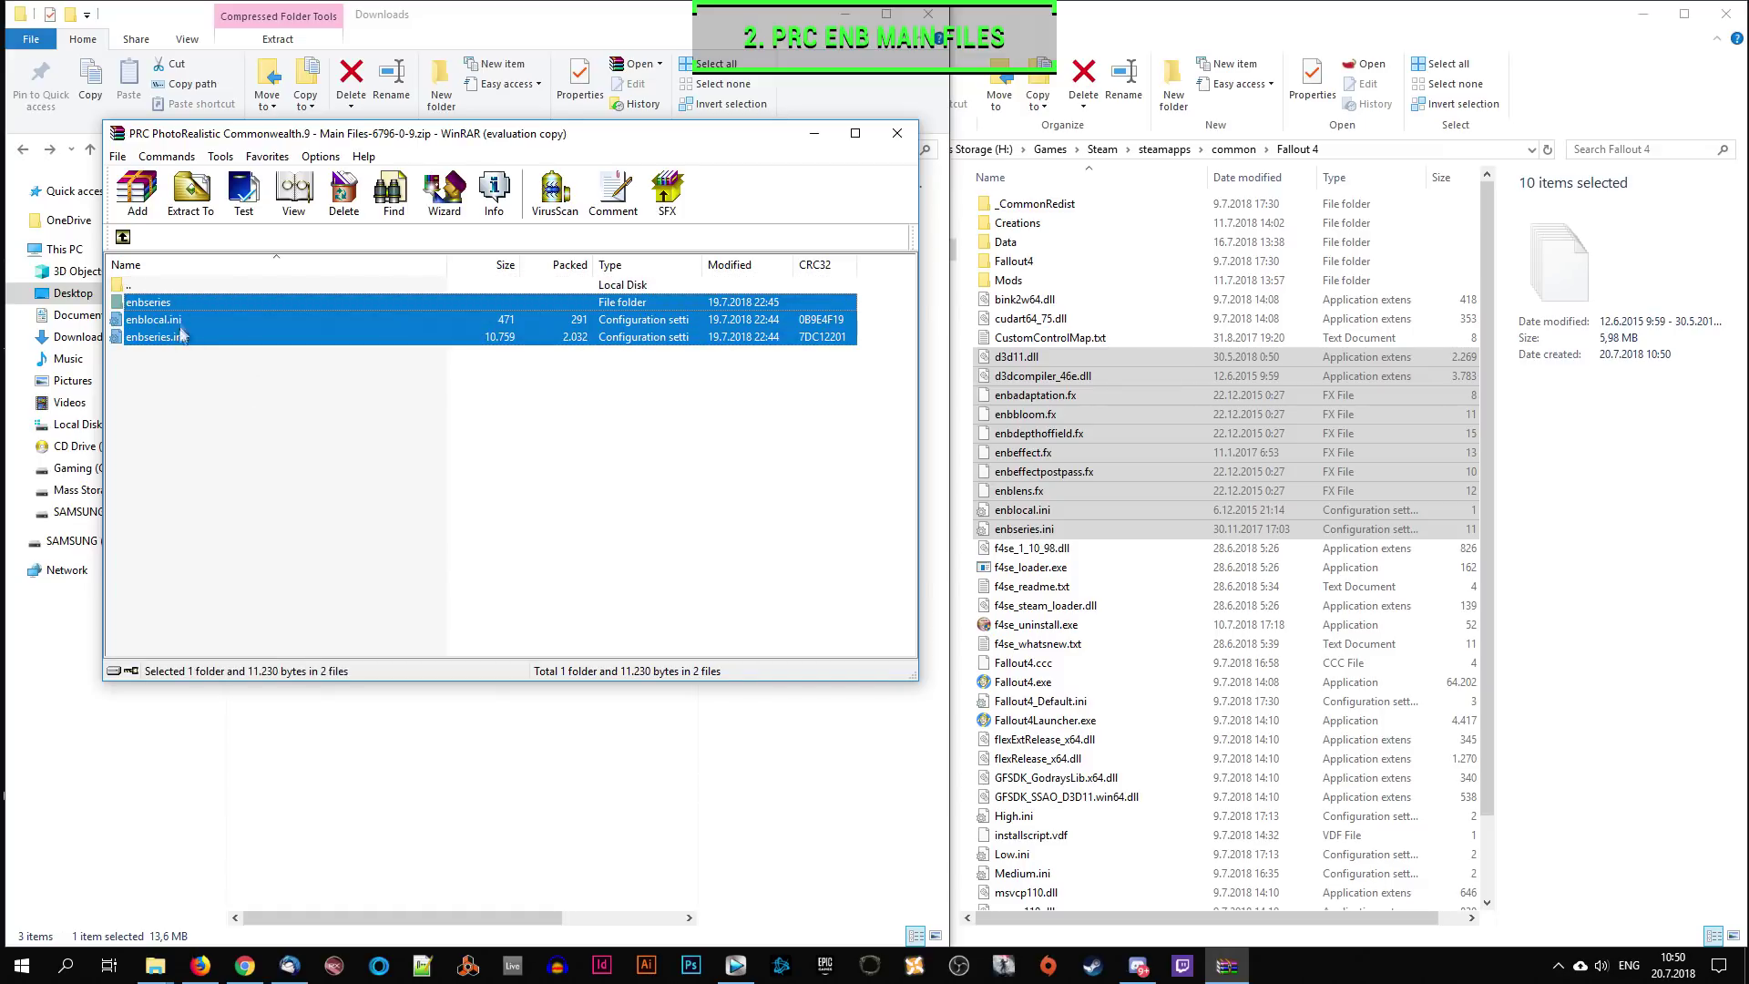
{"action": "left_click_drag", "start_coordinate": [318, 329], "coordinate": [1176, 546]}
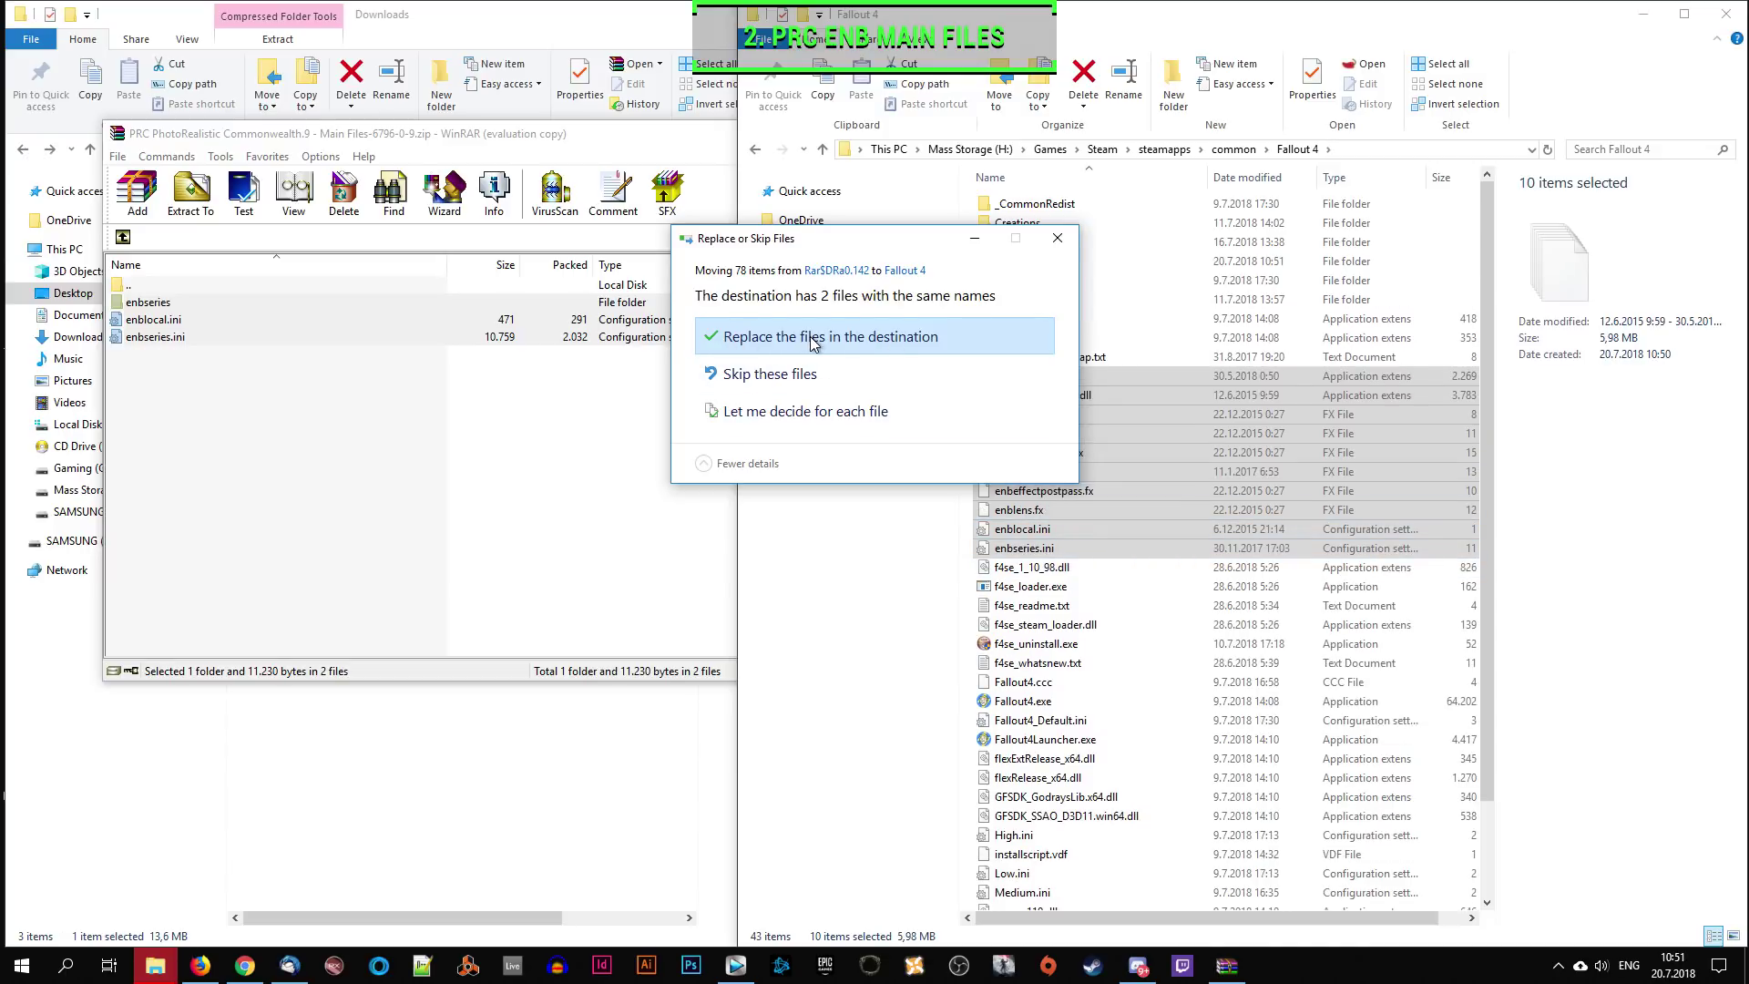
{"action": "left_click", "coordinate": [814, 339]}
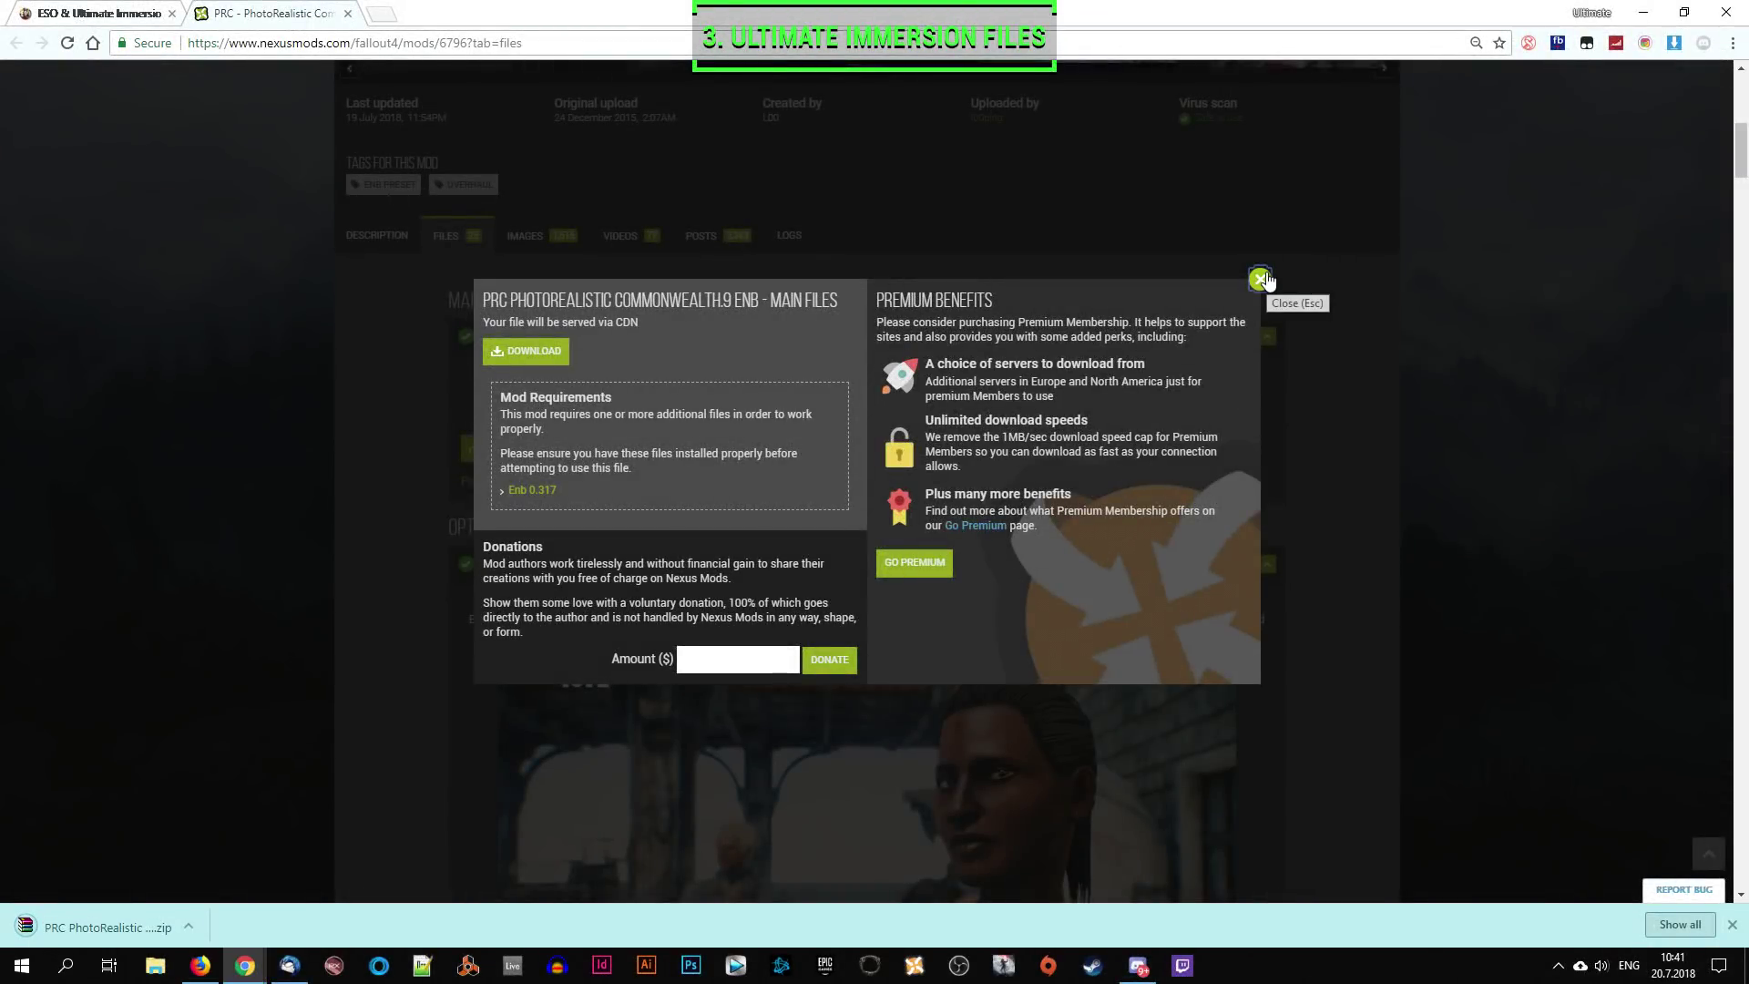
Step: Download PRC Camera Preset - Ultimate Immersion-6796-0-1.zip into Downloads
{"action": "left_click", "coordinate": [1256, 280]}
{"action": "scroll", "coordinate": [884, 469], "scroll_direction": "down", "scroll_amount": 10}
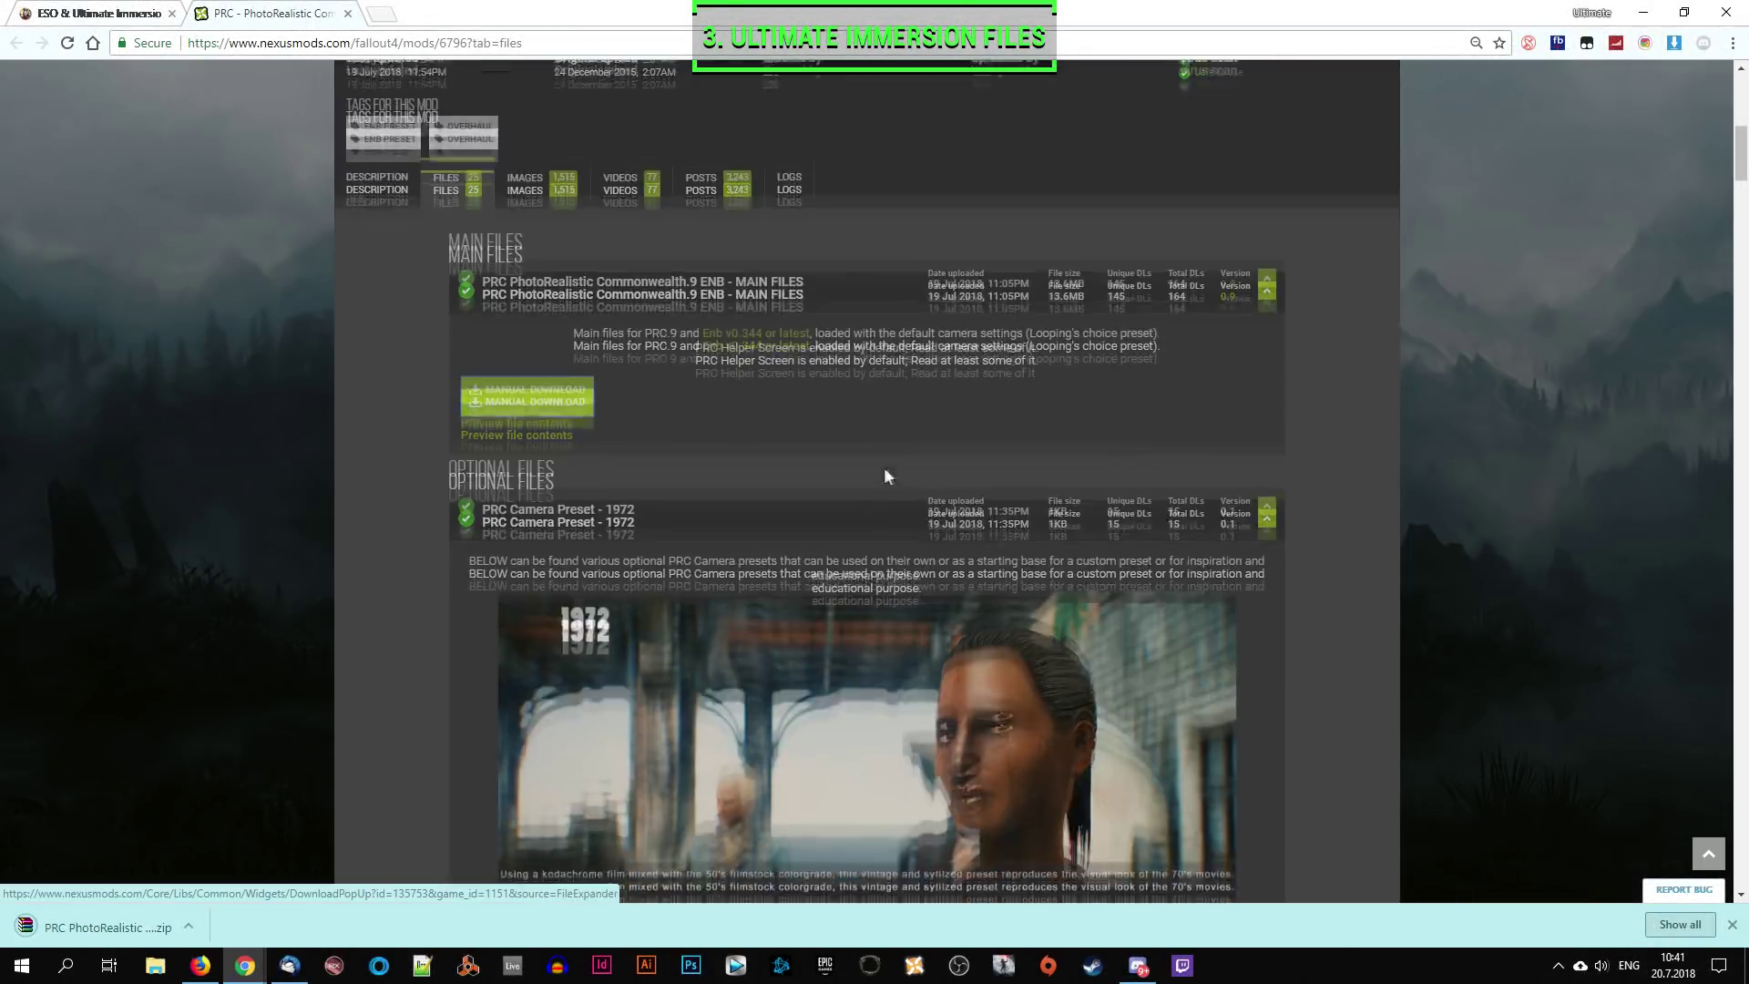
{"action": "scroll", "coordinate": [838, 475], "scroll_direction": "down", "scroll_amount": 20}
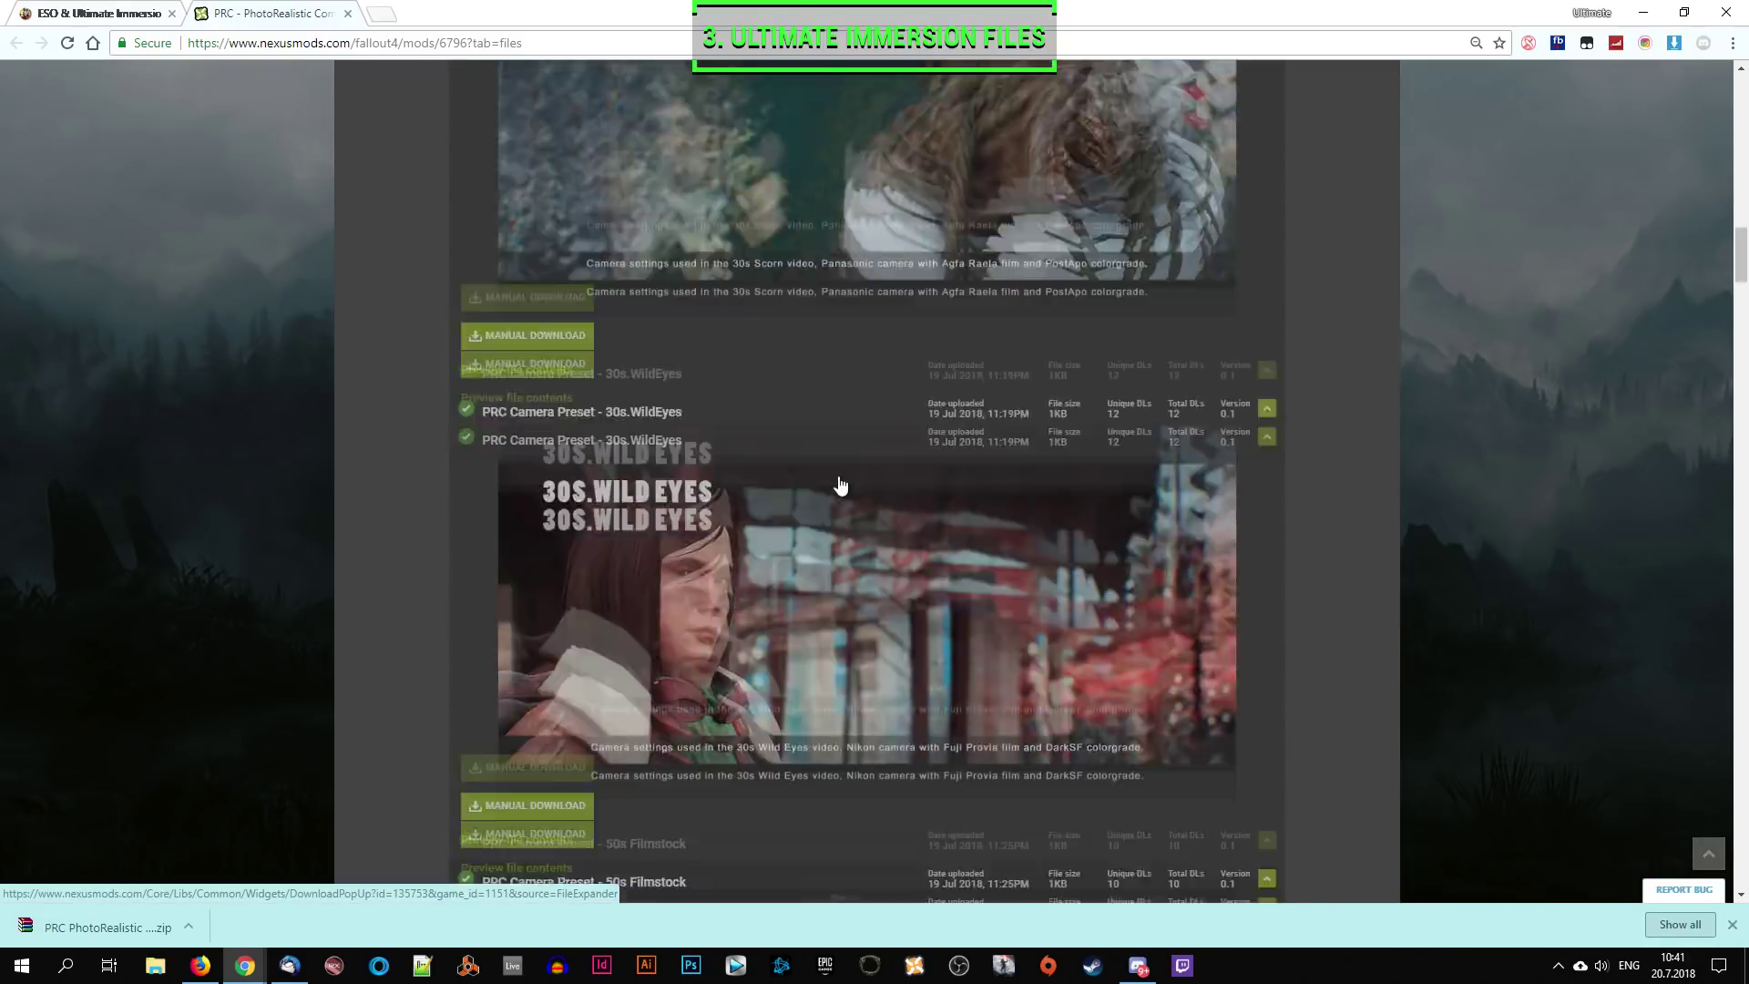
{"action": "scroll", "coordinate": [838, 474], "scroll_direction": "down", "scroll_amount": 20}
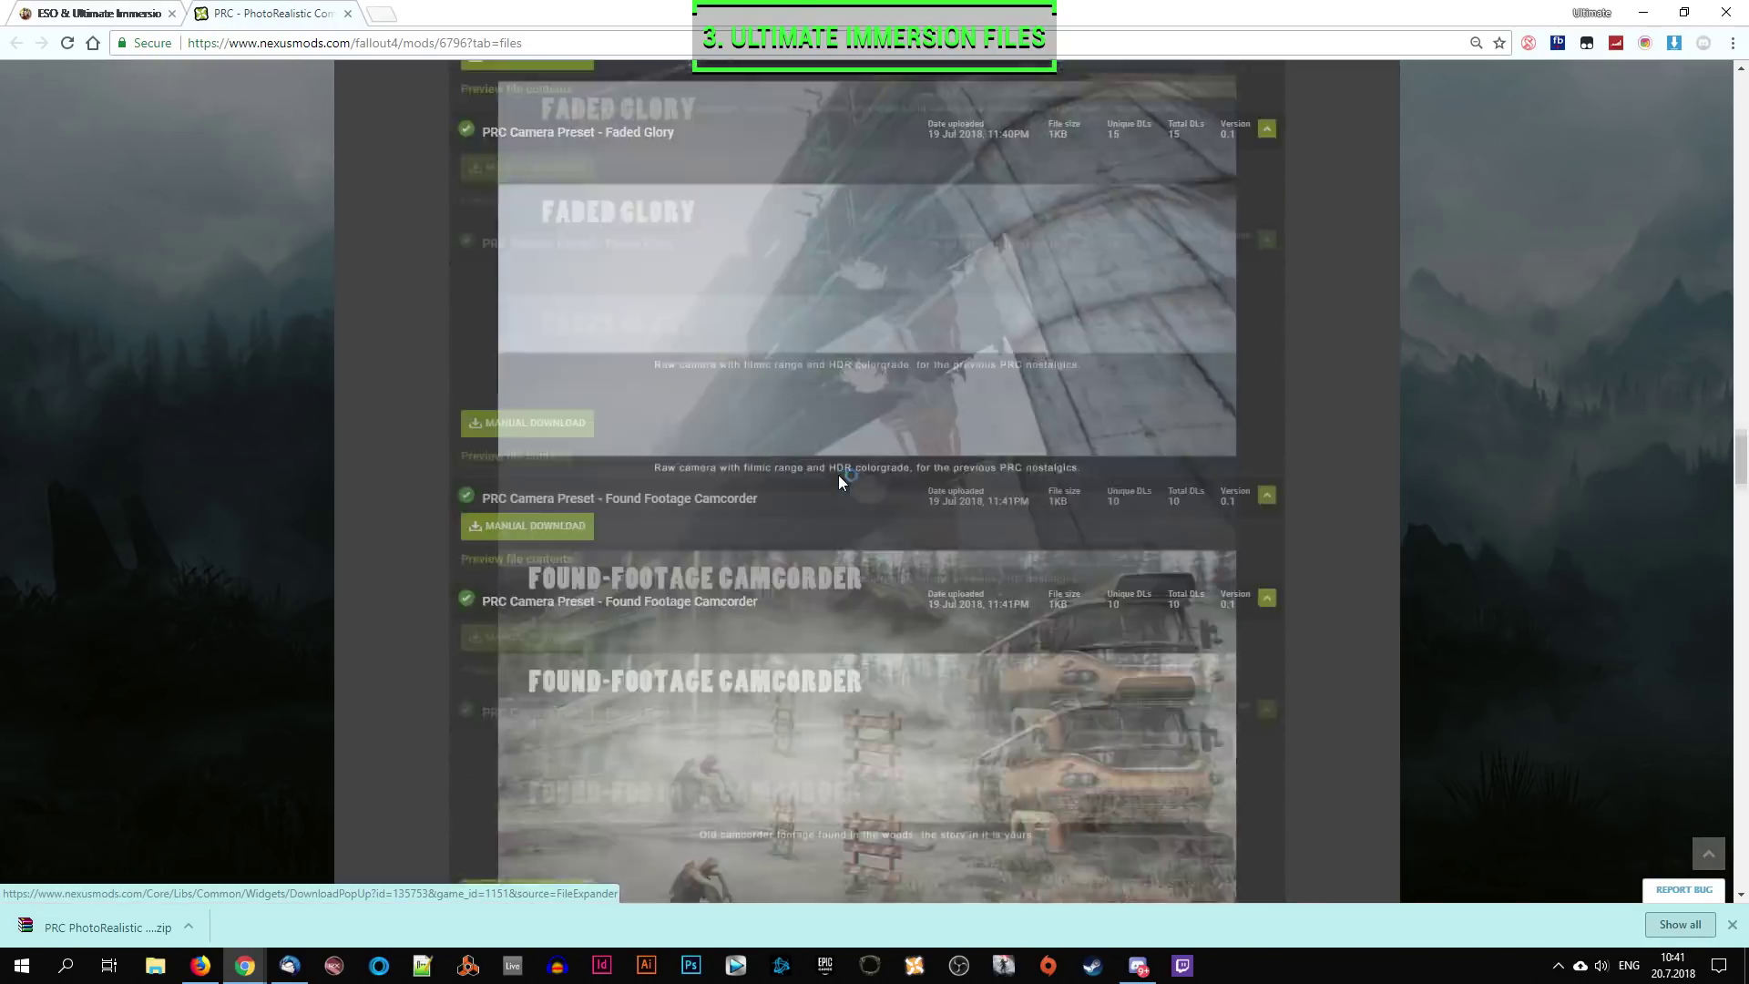
{"action": "scroll", "coordinate": [848, 456], "scroll_direction": "down", "scroll_amount": 20}
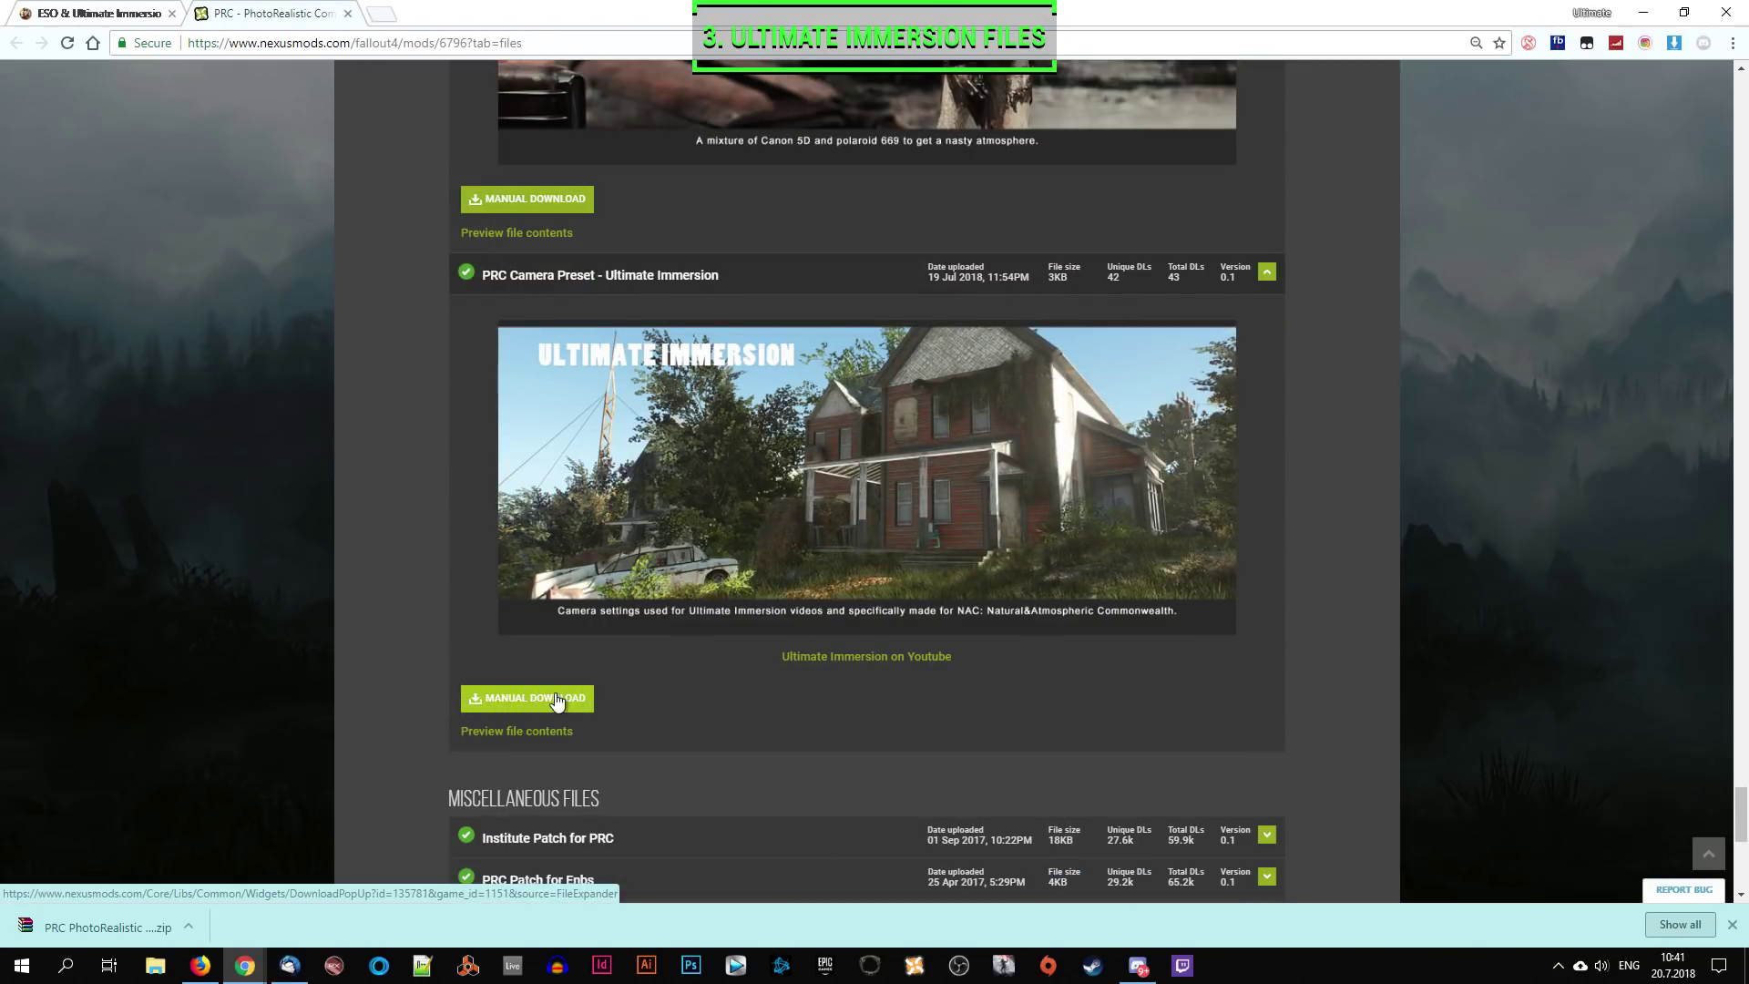
{"action": "left_click_drag", "start_coordinate": [721, 275], "coordinate": [493, 277]}
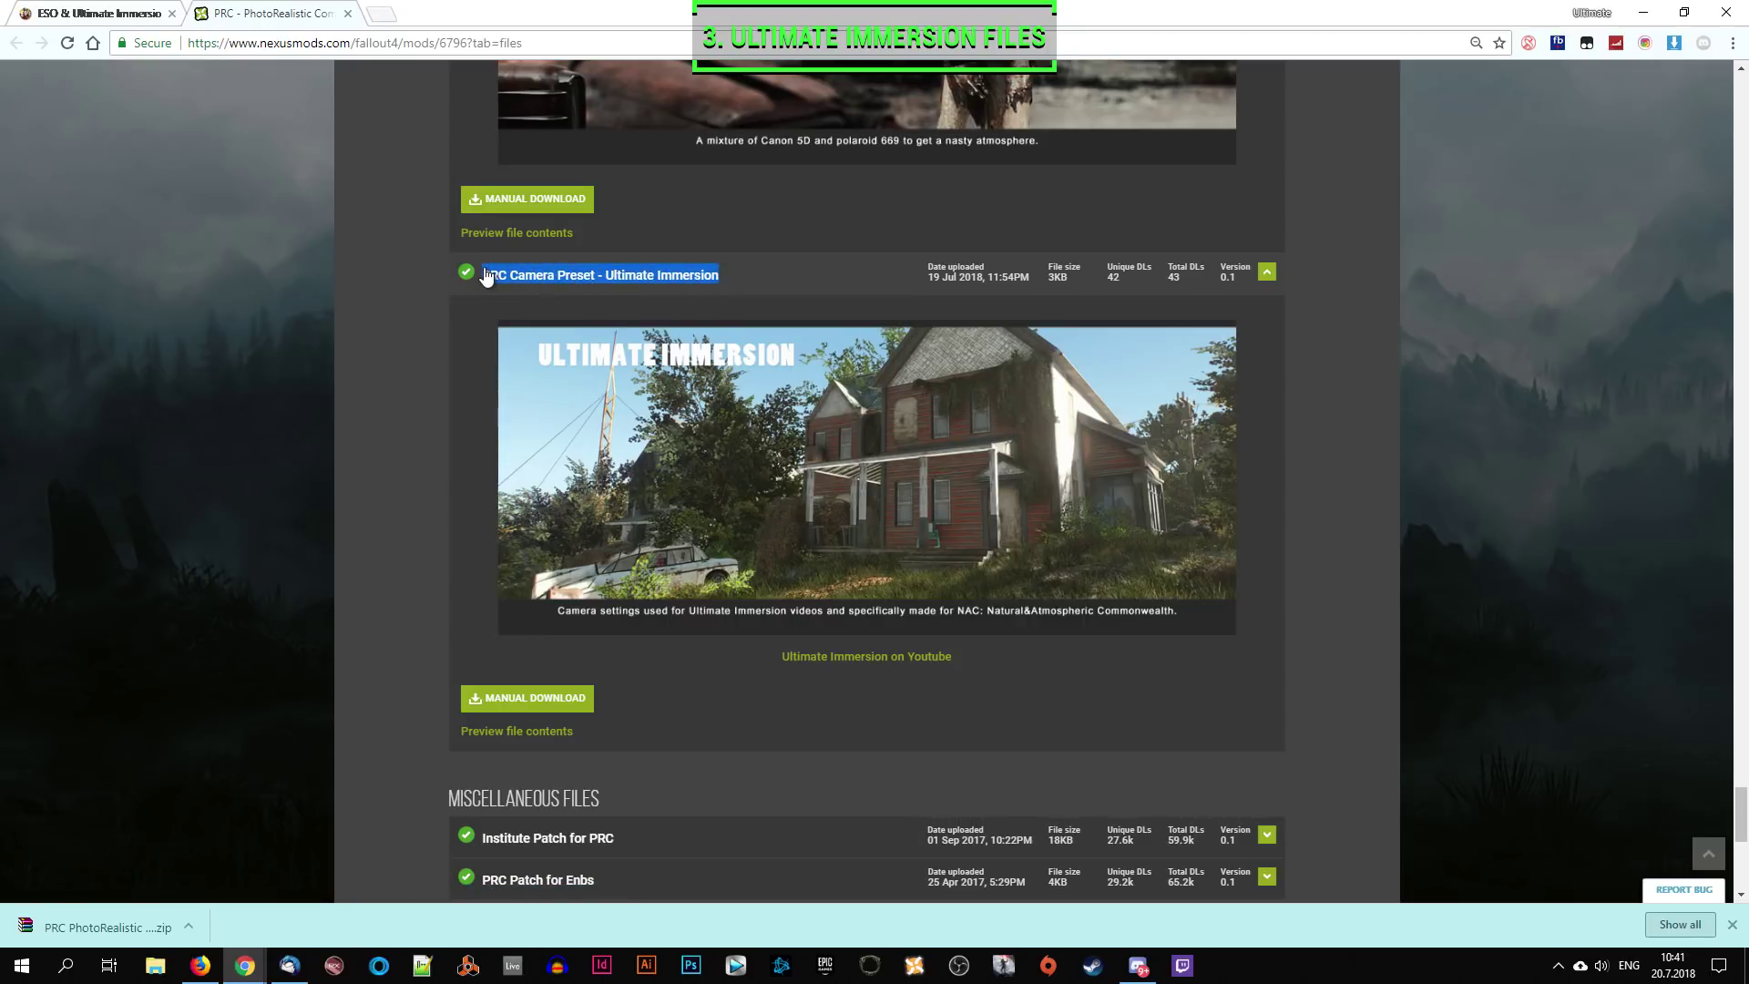
{"action": "left_click", "coordinate": [486, 277]}
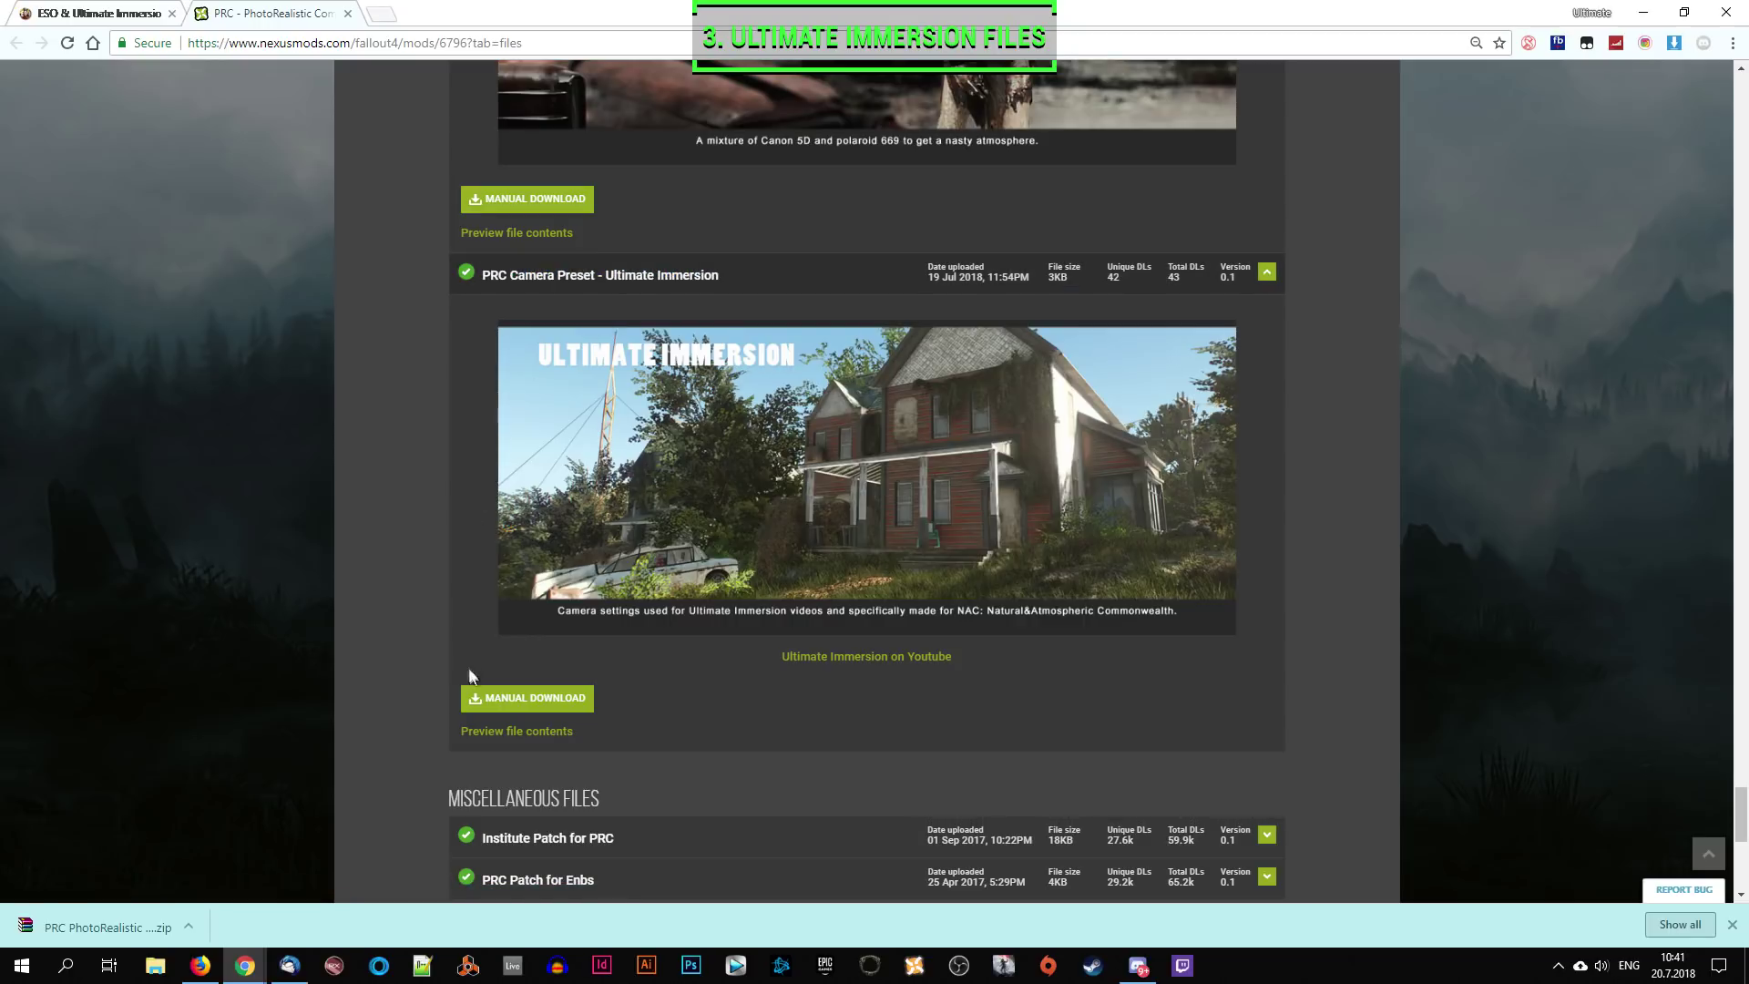
{"action": "left_click", "coordinate": [535, 699]}
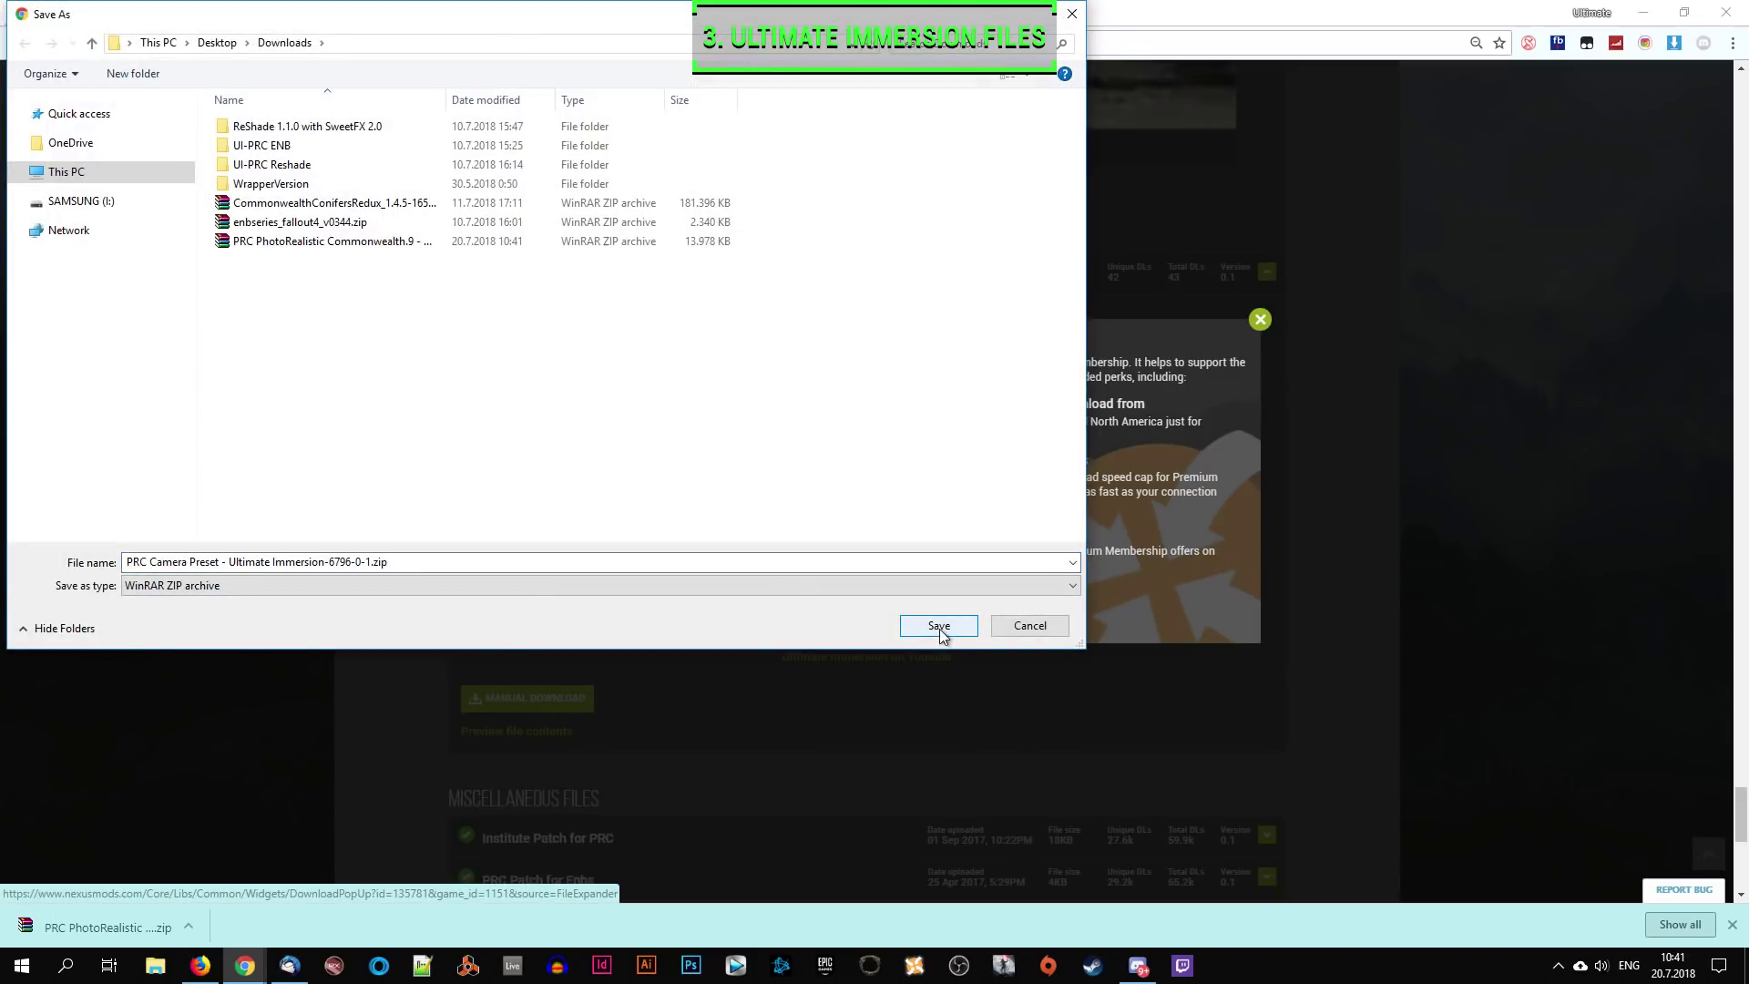
{"action": "left_click", "coordinate": [938, 626]}
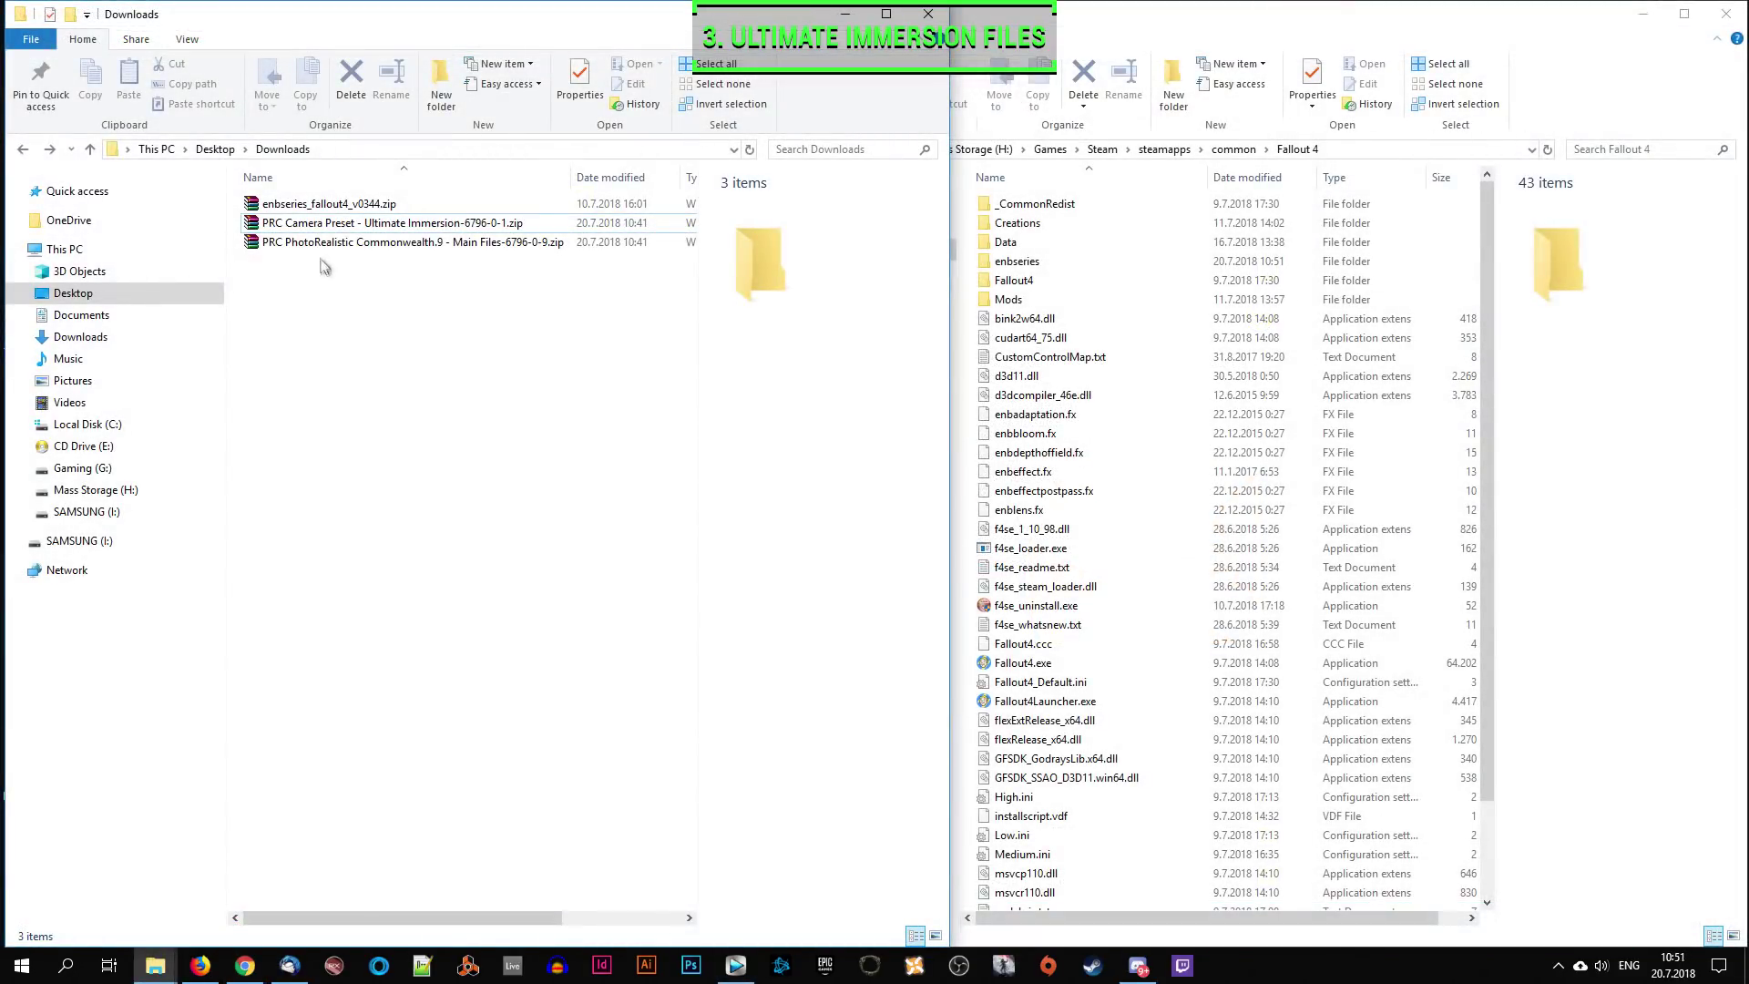
Step: Copy the preset zip's enbseries folder and enbseries.ini into Fallout 4, overwriting the existing ones
{"action": "left_click", "coordinate": [308, 226]}
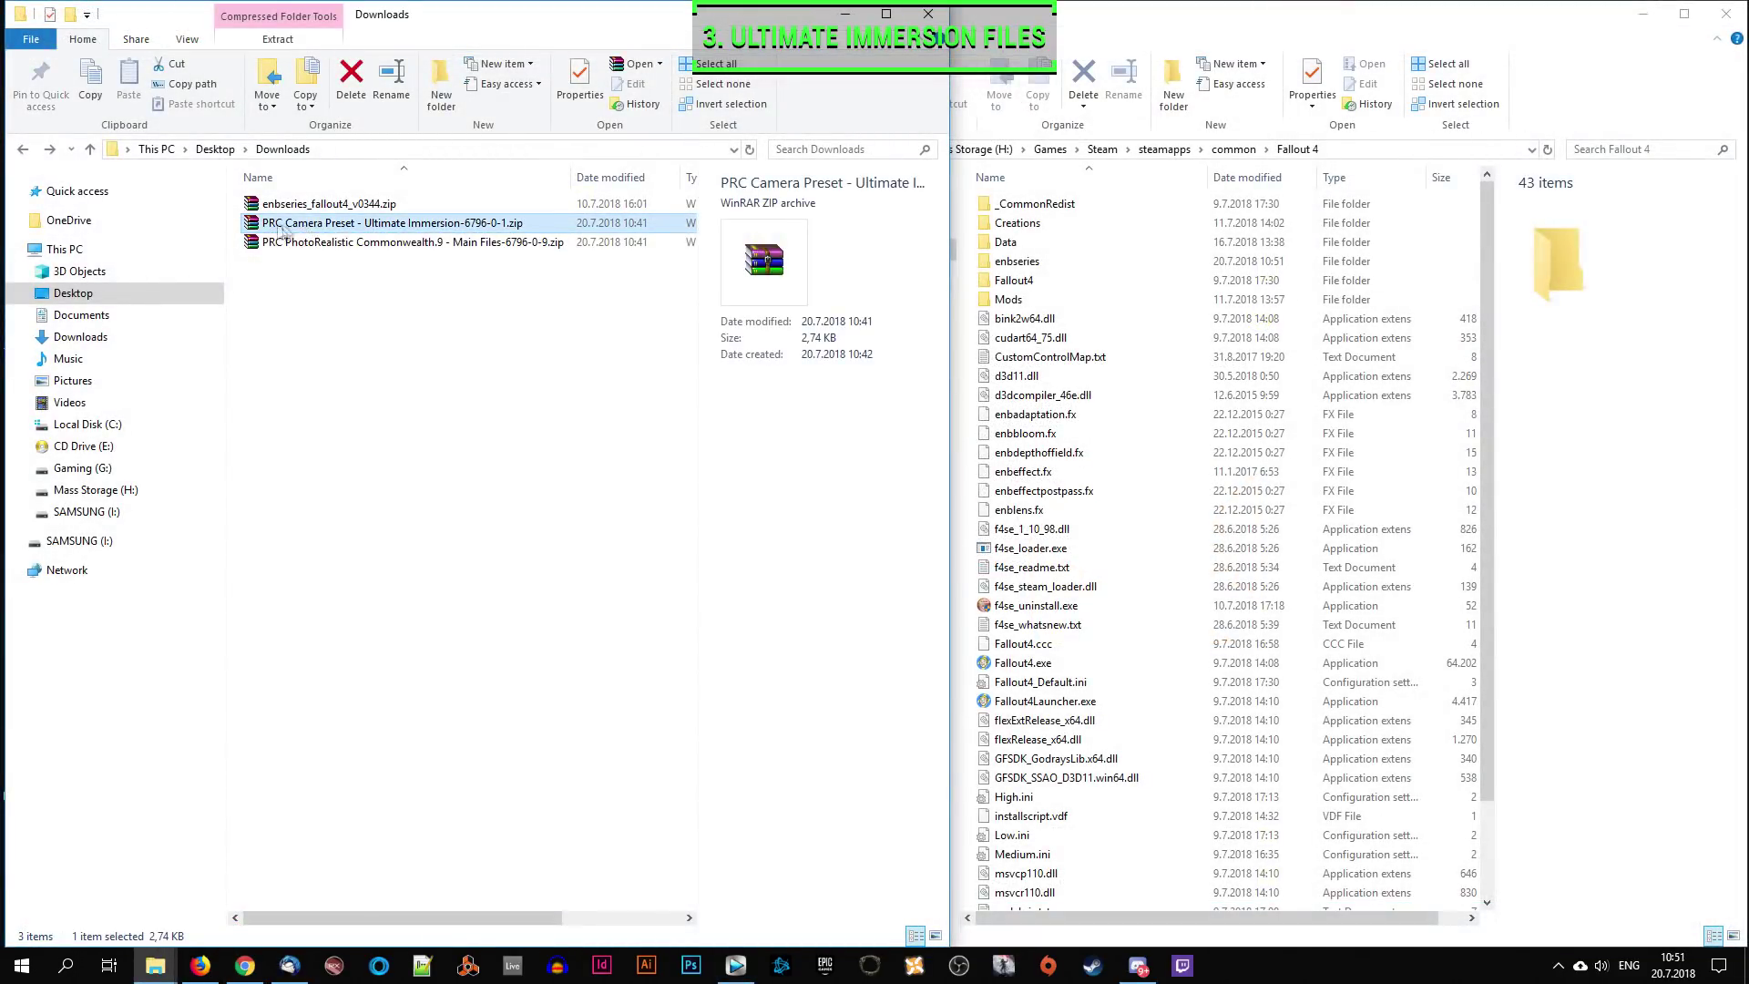
{"action": "double_click", "coordinate": [396, 228]}
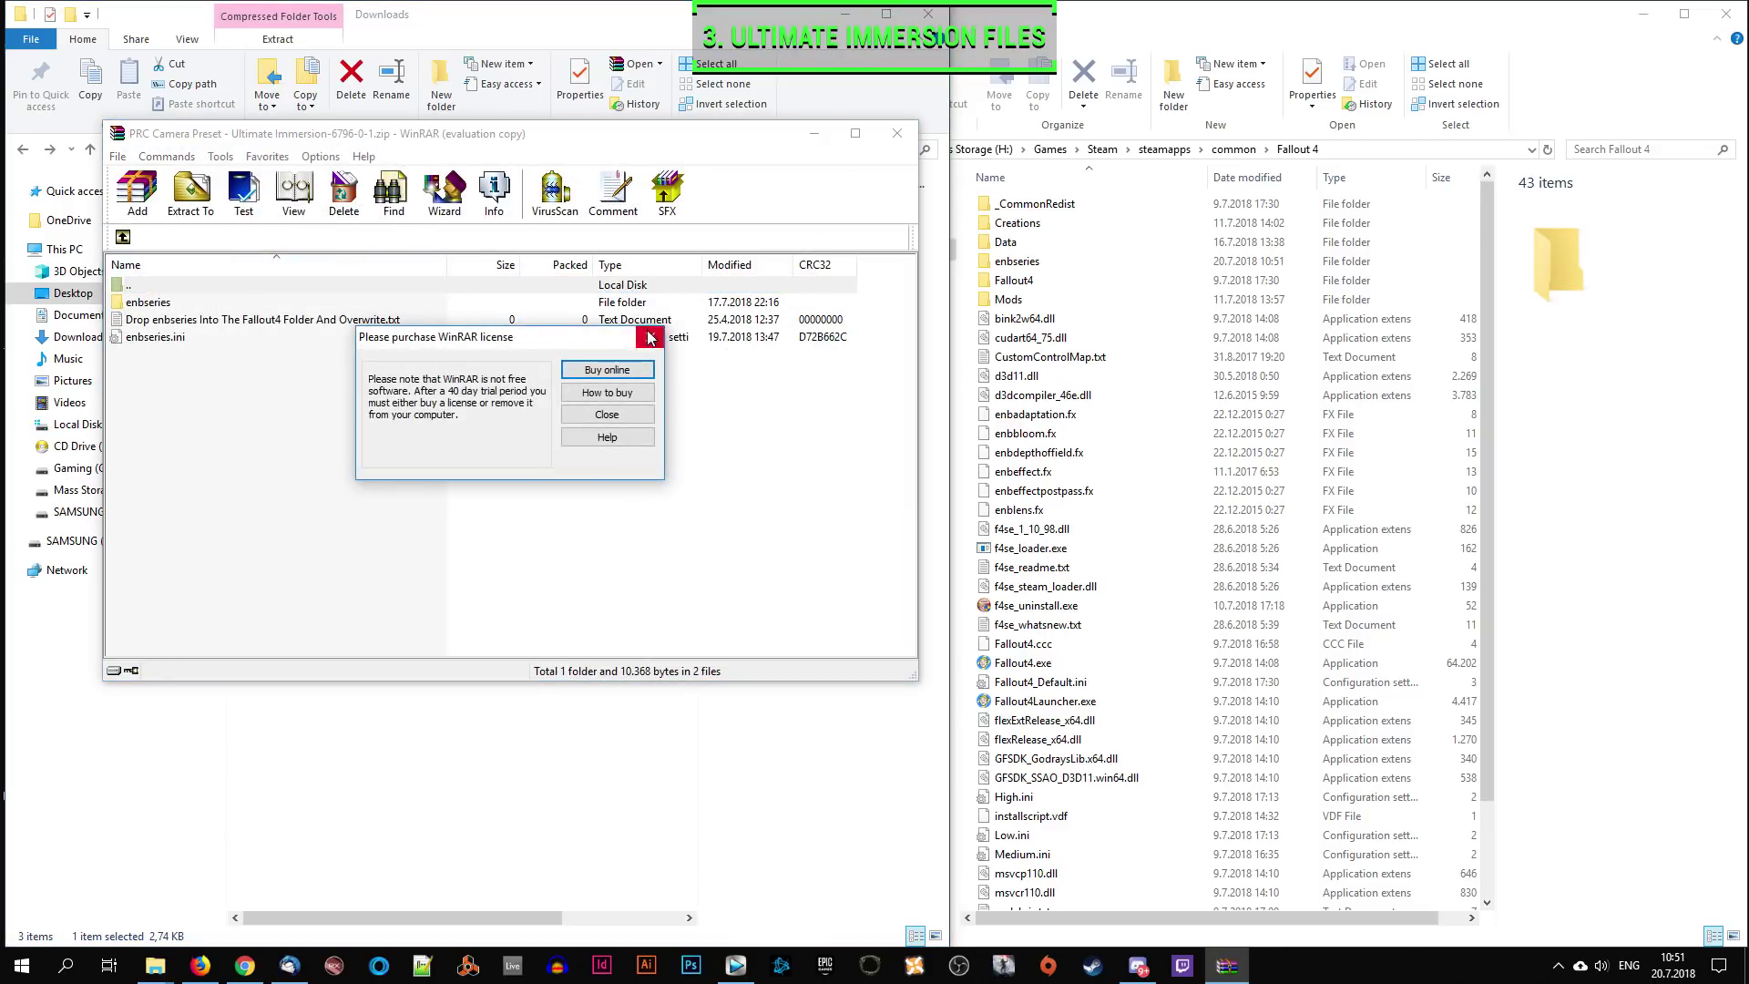
{"action": "left_click", "coordinate": [649, 333]}
{"action": "left_click", "coordinate": [149, 309]}
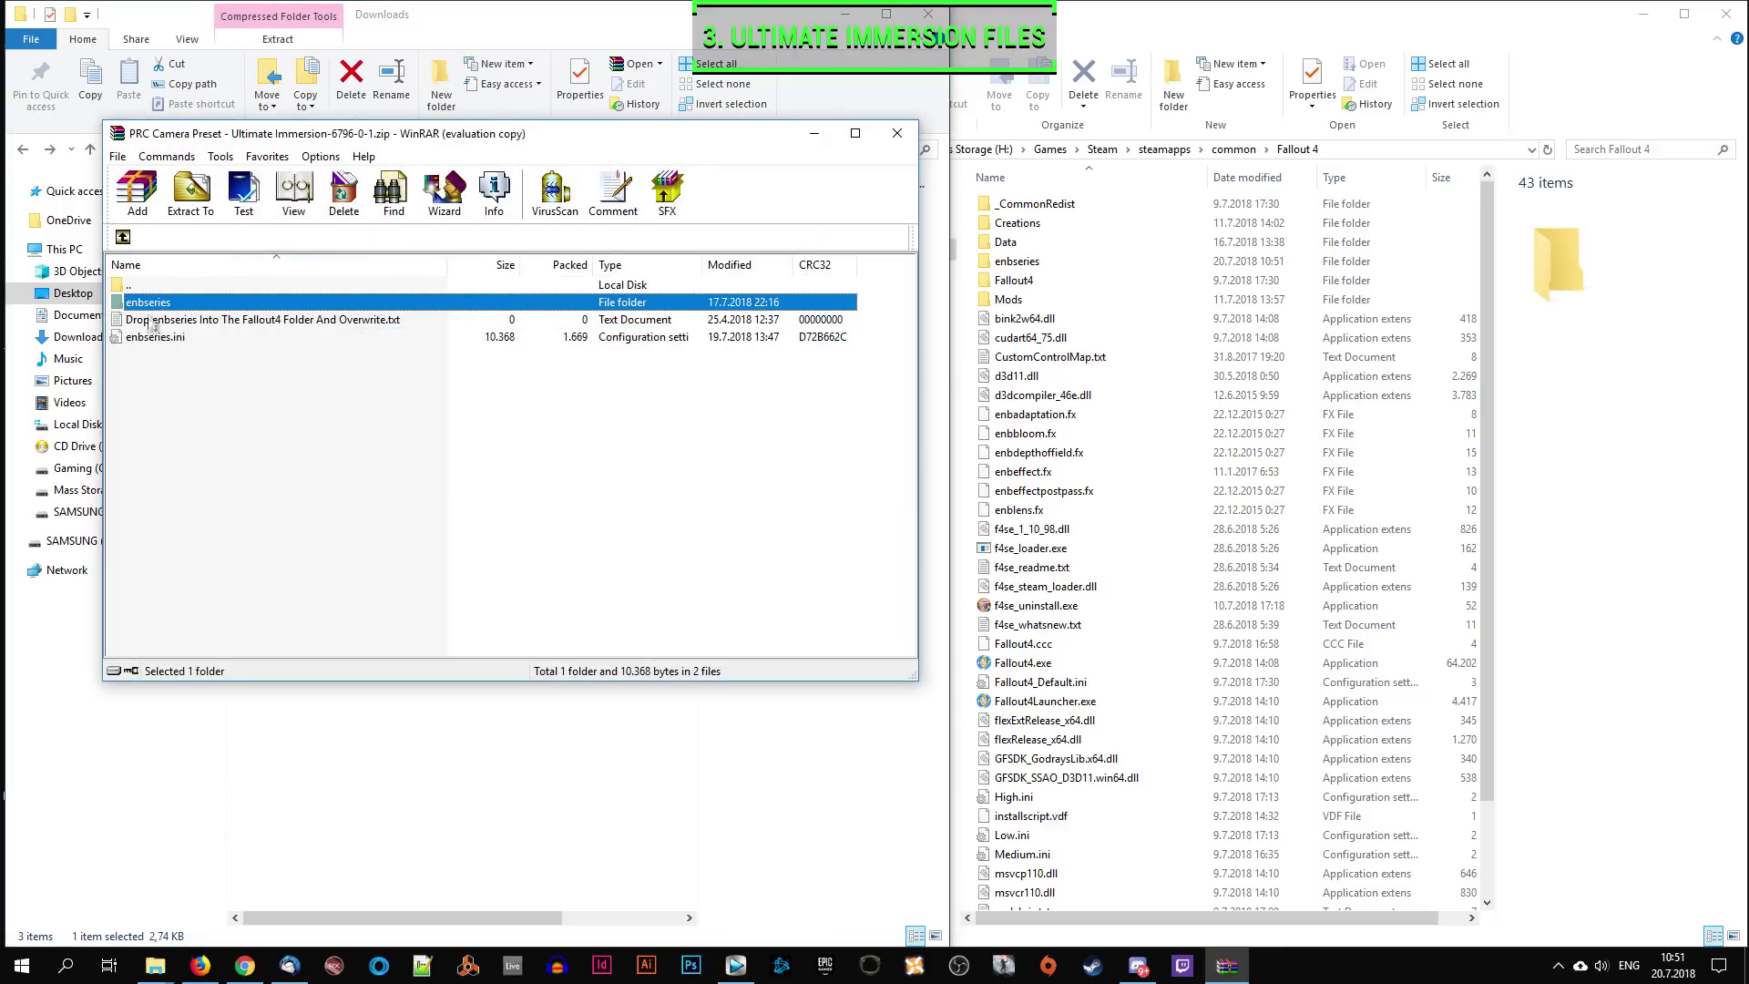
{"action": "left_click", "coordinate": [152, 339], "text": "ctrl"}
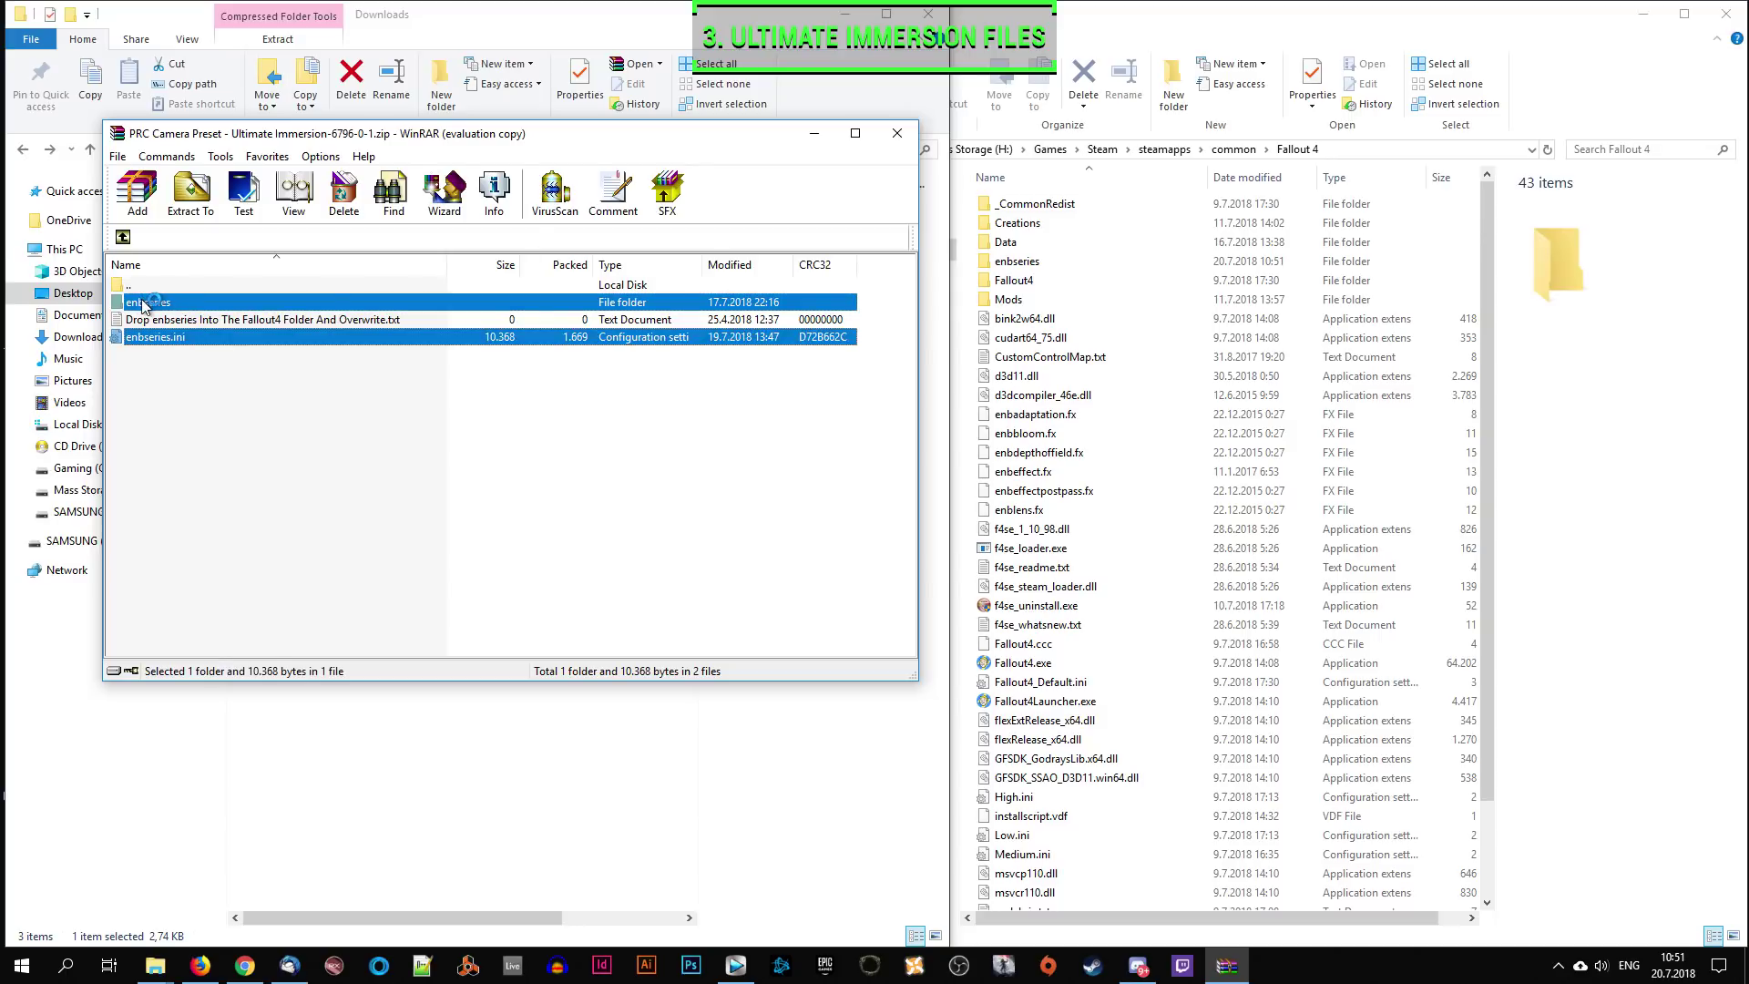
{"action": "left_click_drag", "start_coordinate": [143, 306], "coordinate": [1177, 350]}
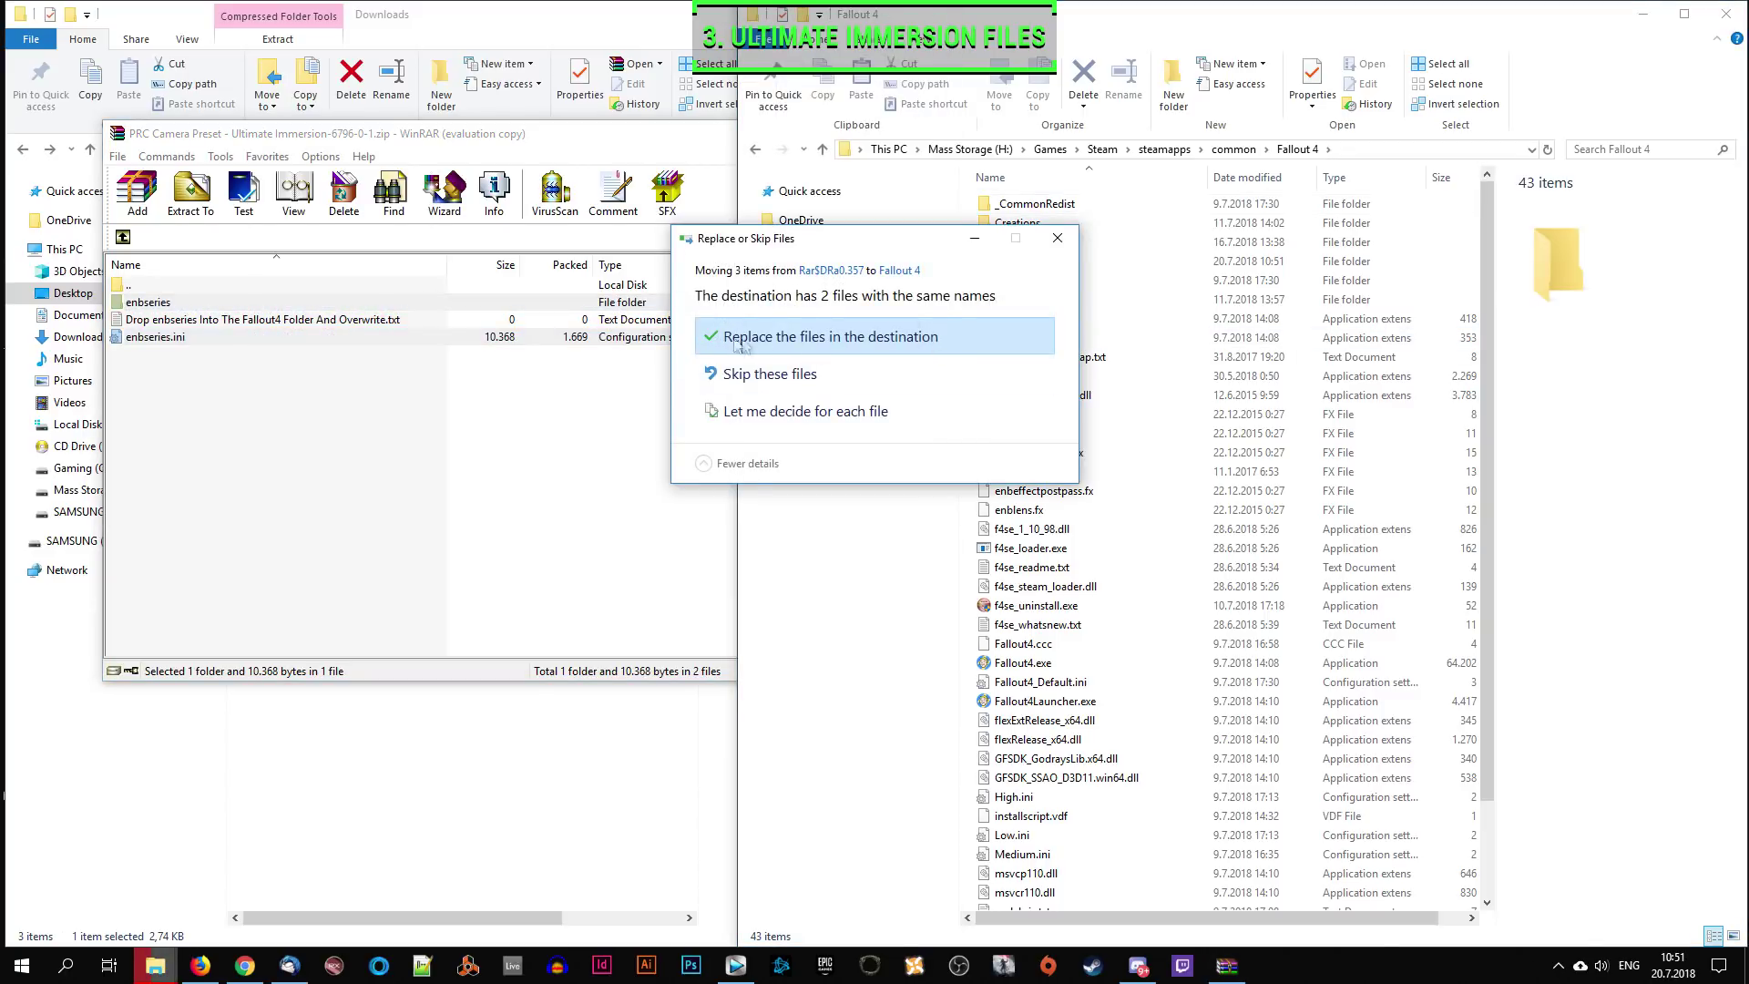
{"action": "left_click", "coordinate": [835, 338]}
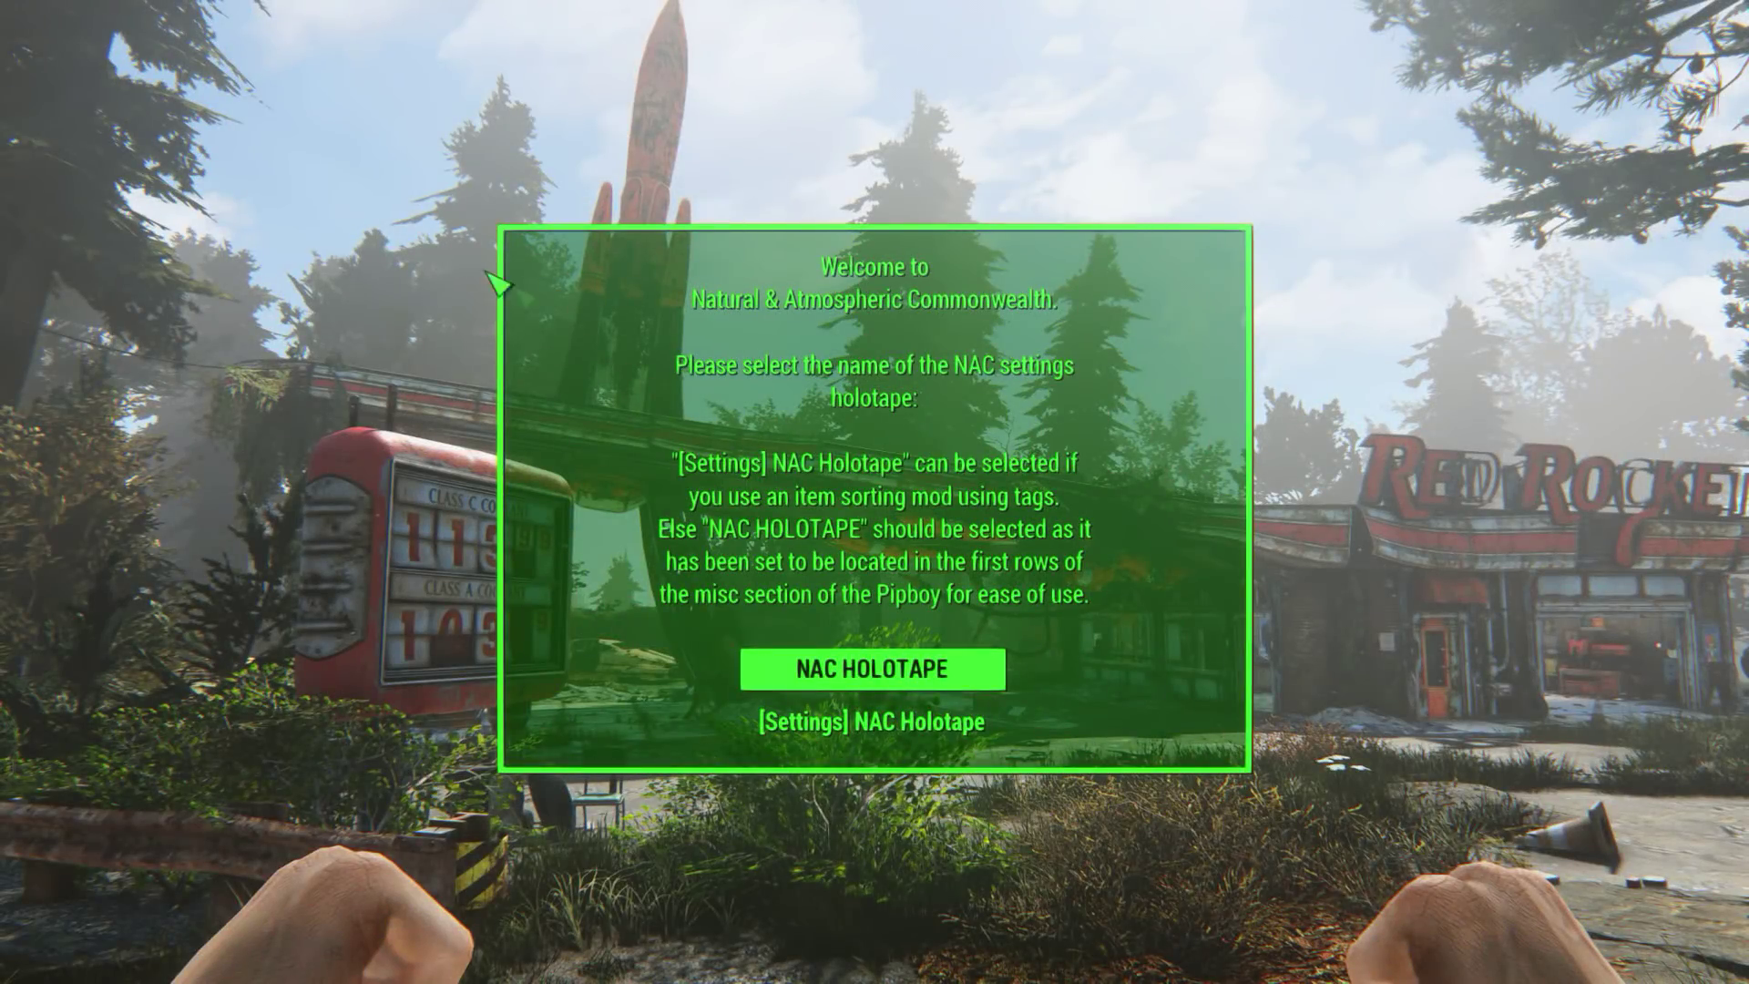
Step: Choose NAC HOLOTAPE as the settings holotape and keep the vanilla climate
{"action": "left_click", "coordinate": [870, 675]}
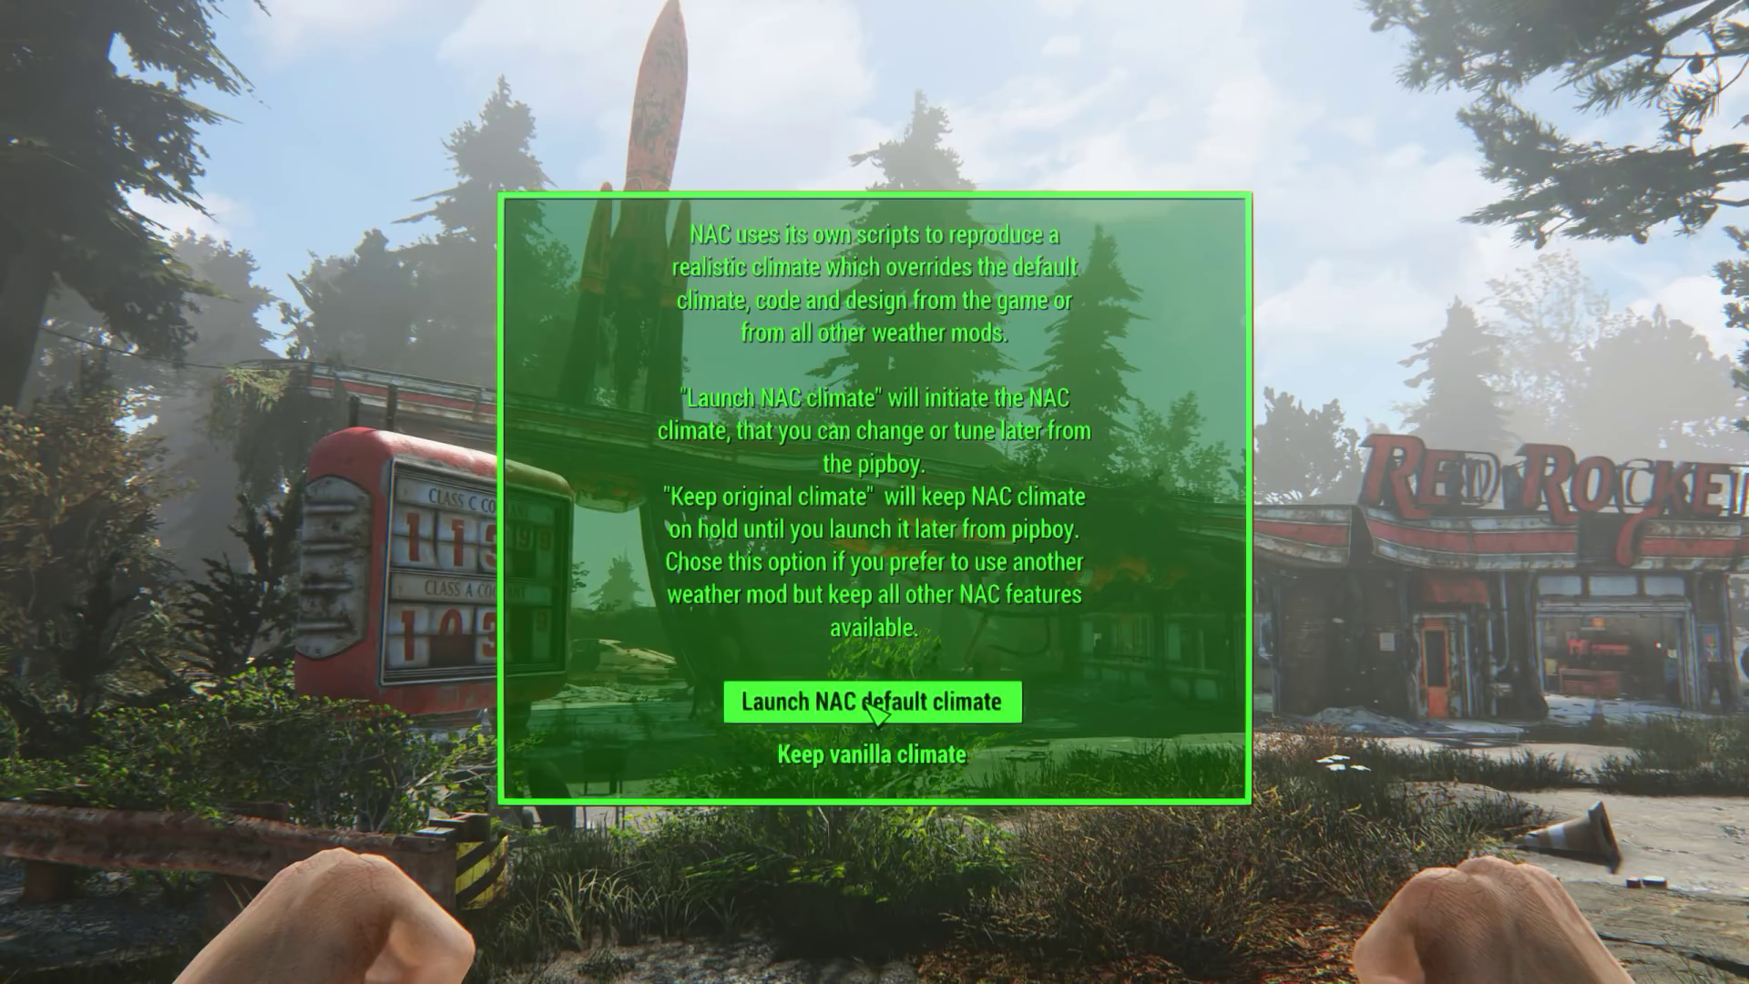
{"action": "left_click", "coordinate": [882, 759]}
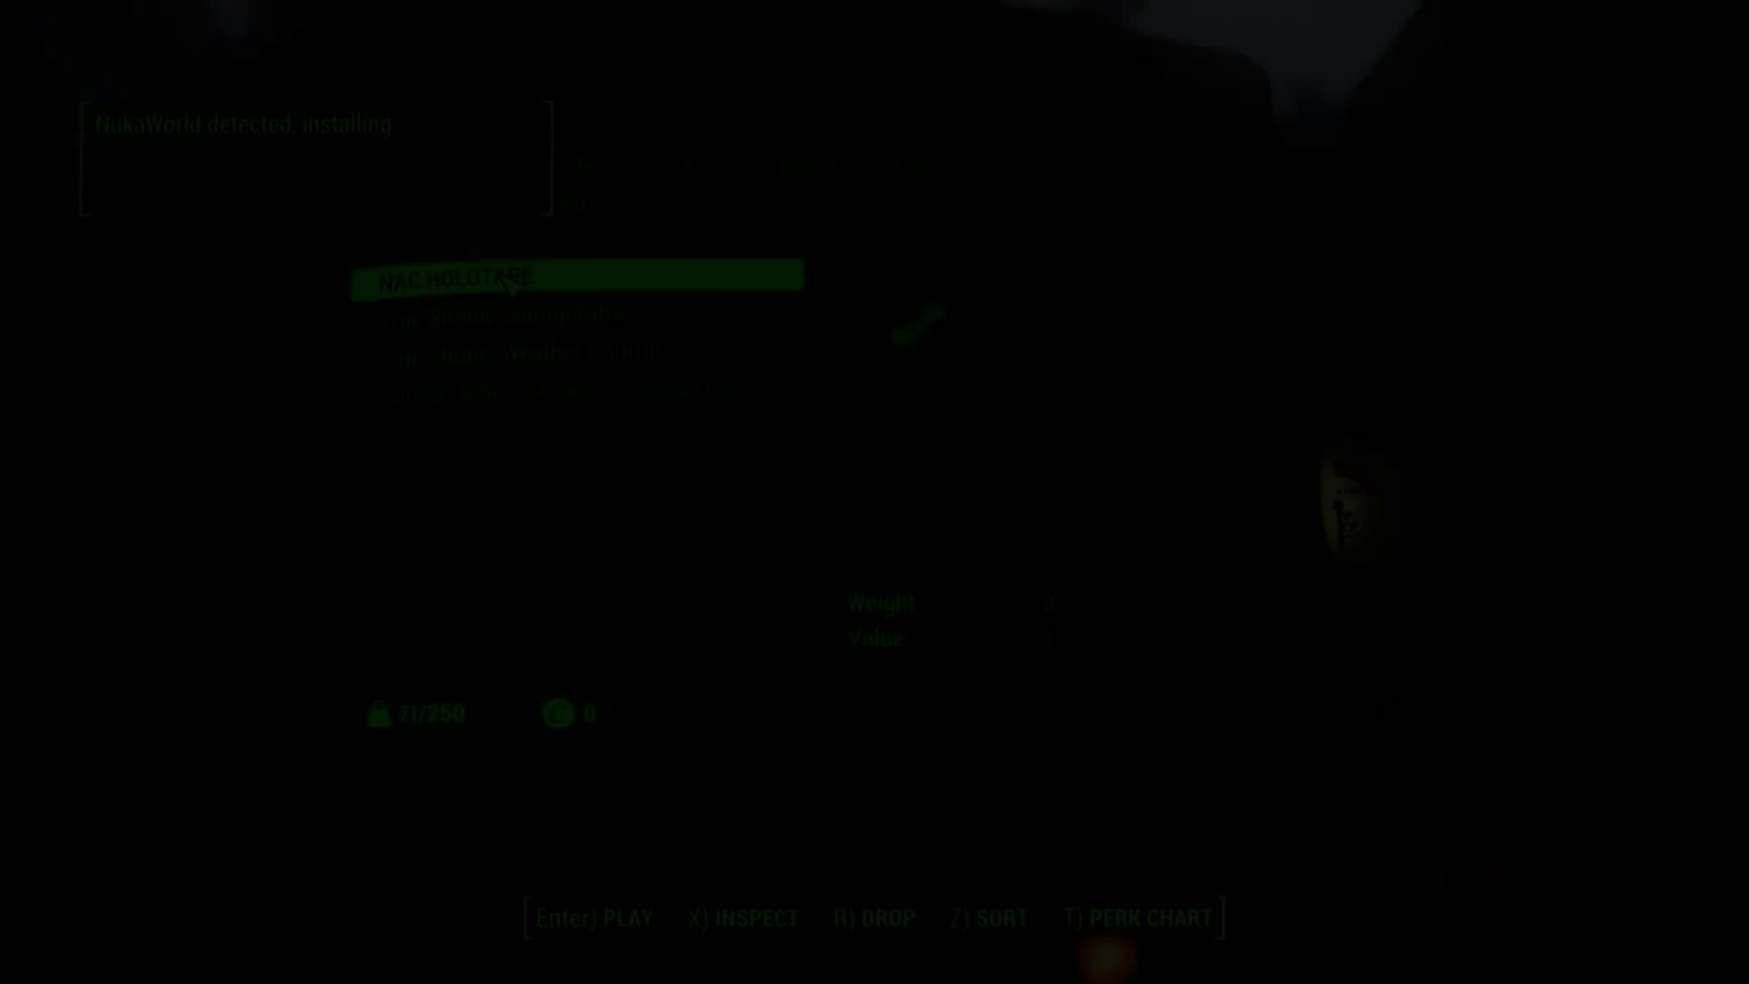
Step: Play NAC HOLOTAPE from the Pip-Boy and add NACFX Saturation level 1
{"action": "key", "text": "Tab"}
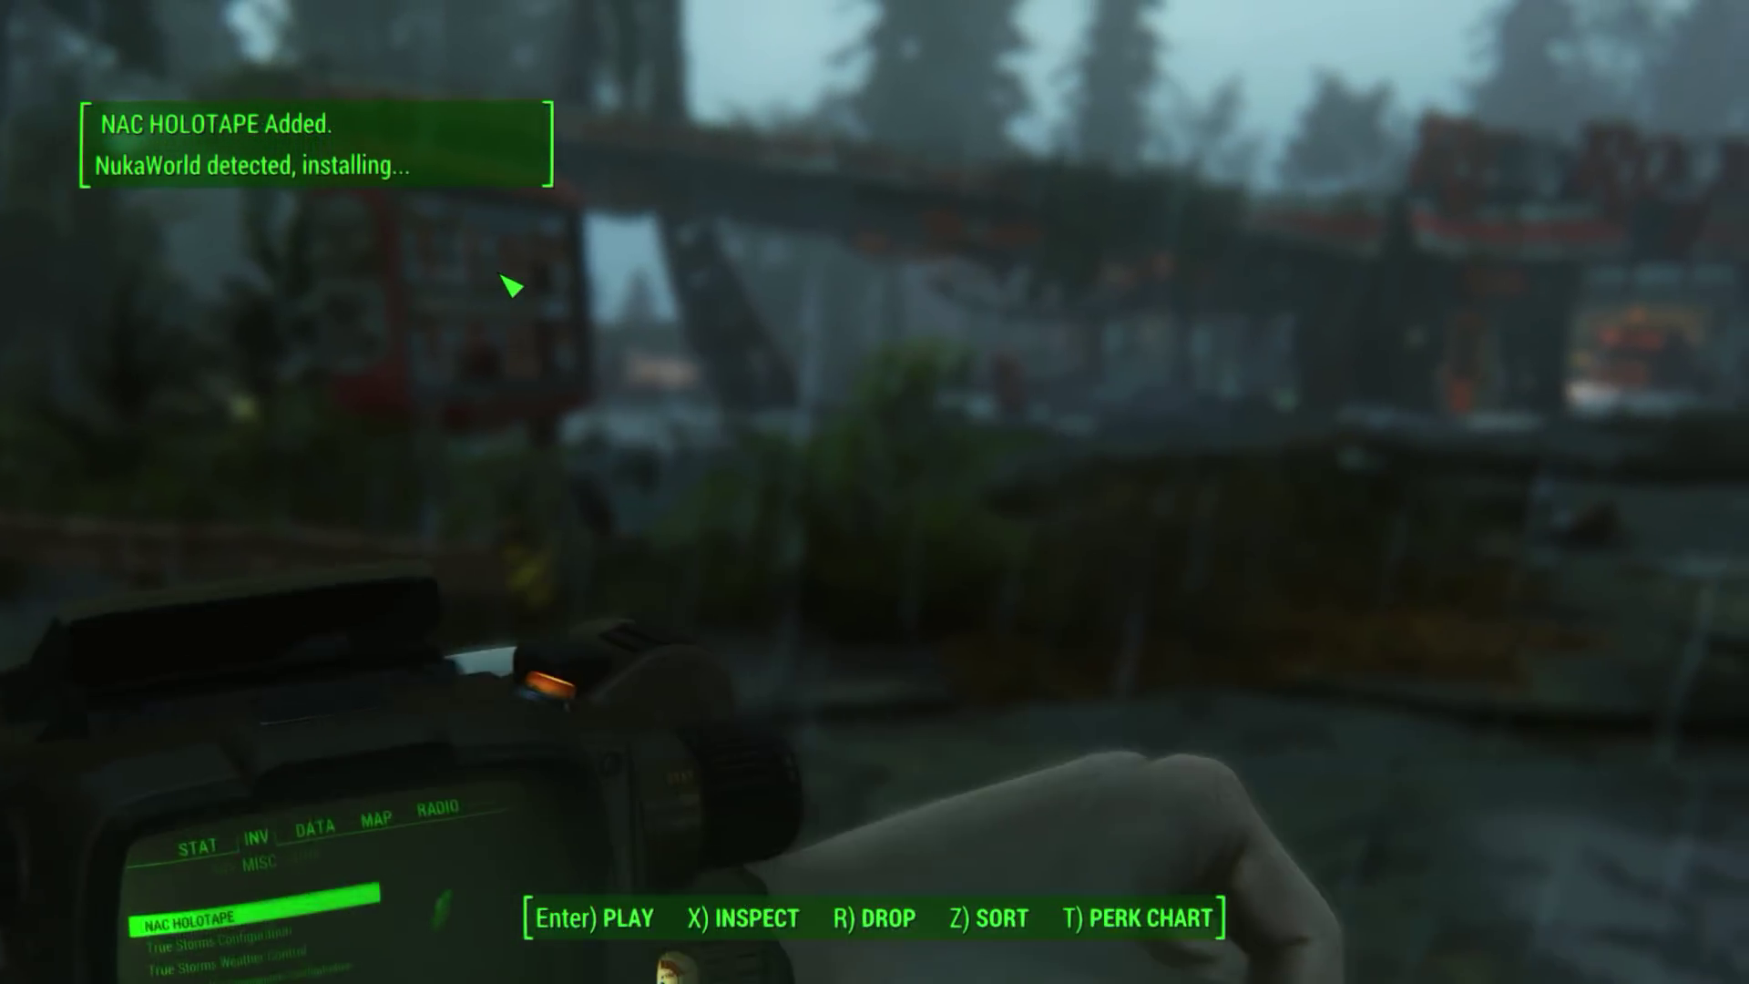
{"action": "key", "text": "Return"}
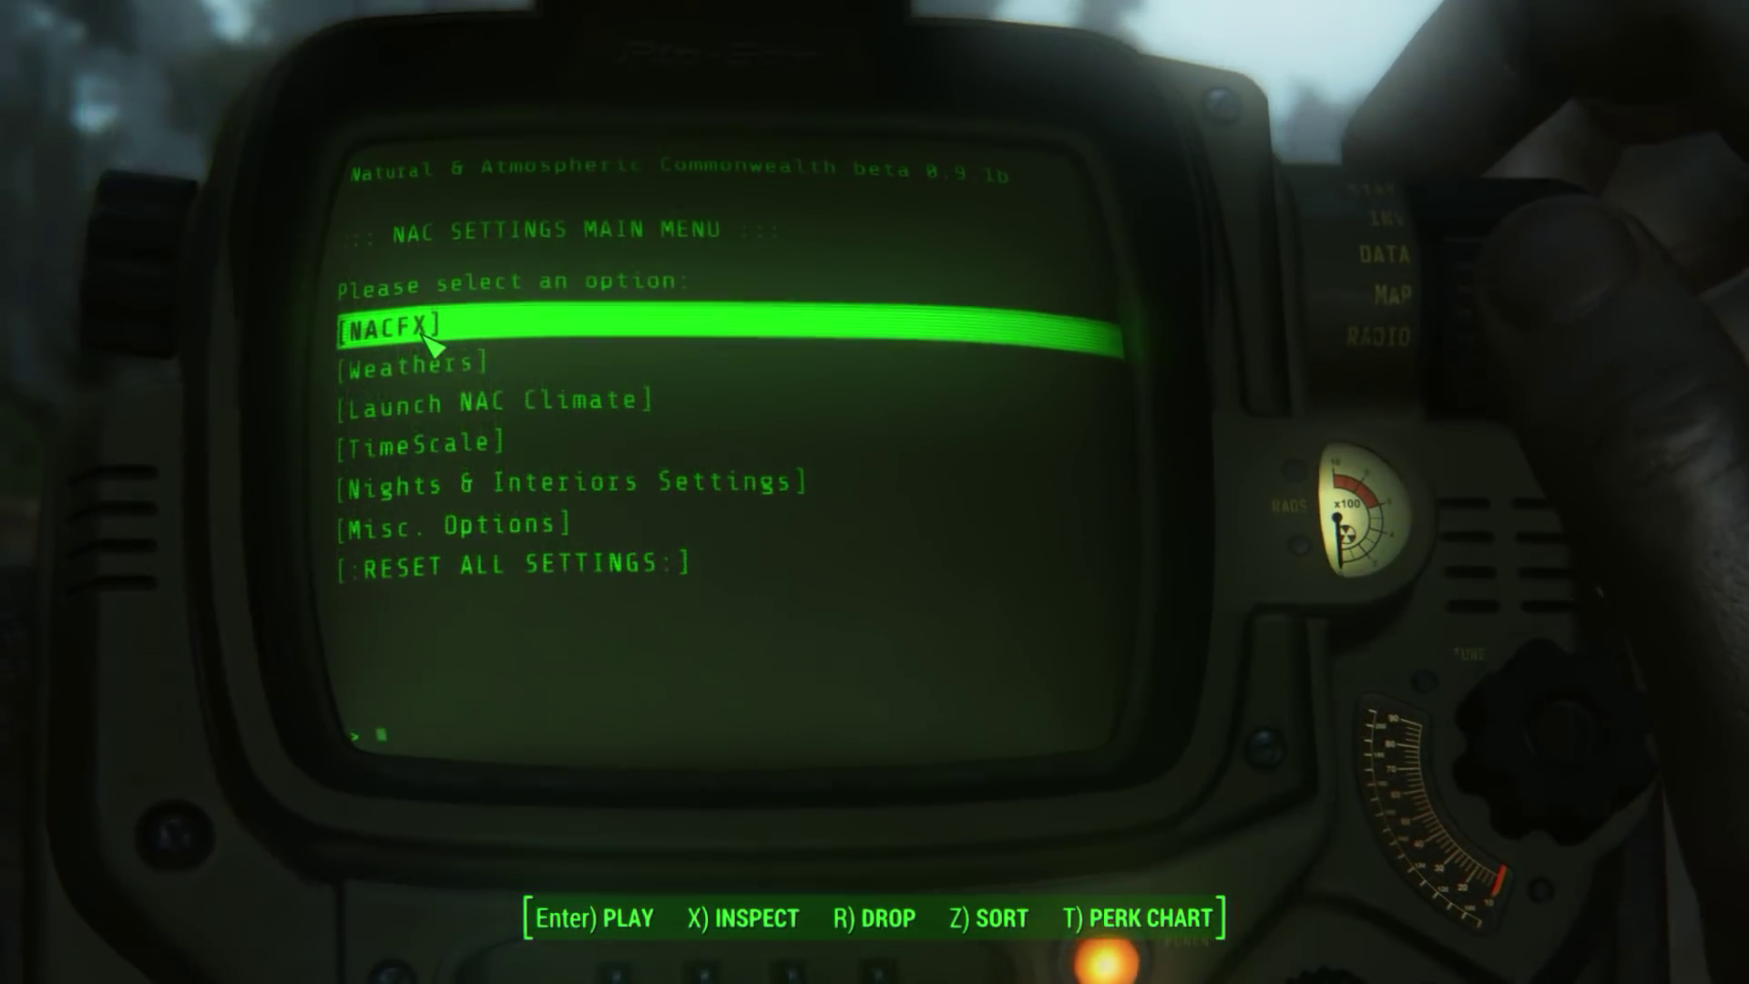
{"action": "left_click", "coordinate": [426, 337]}
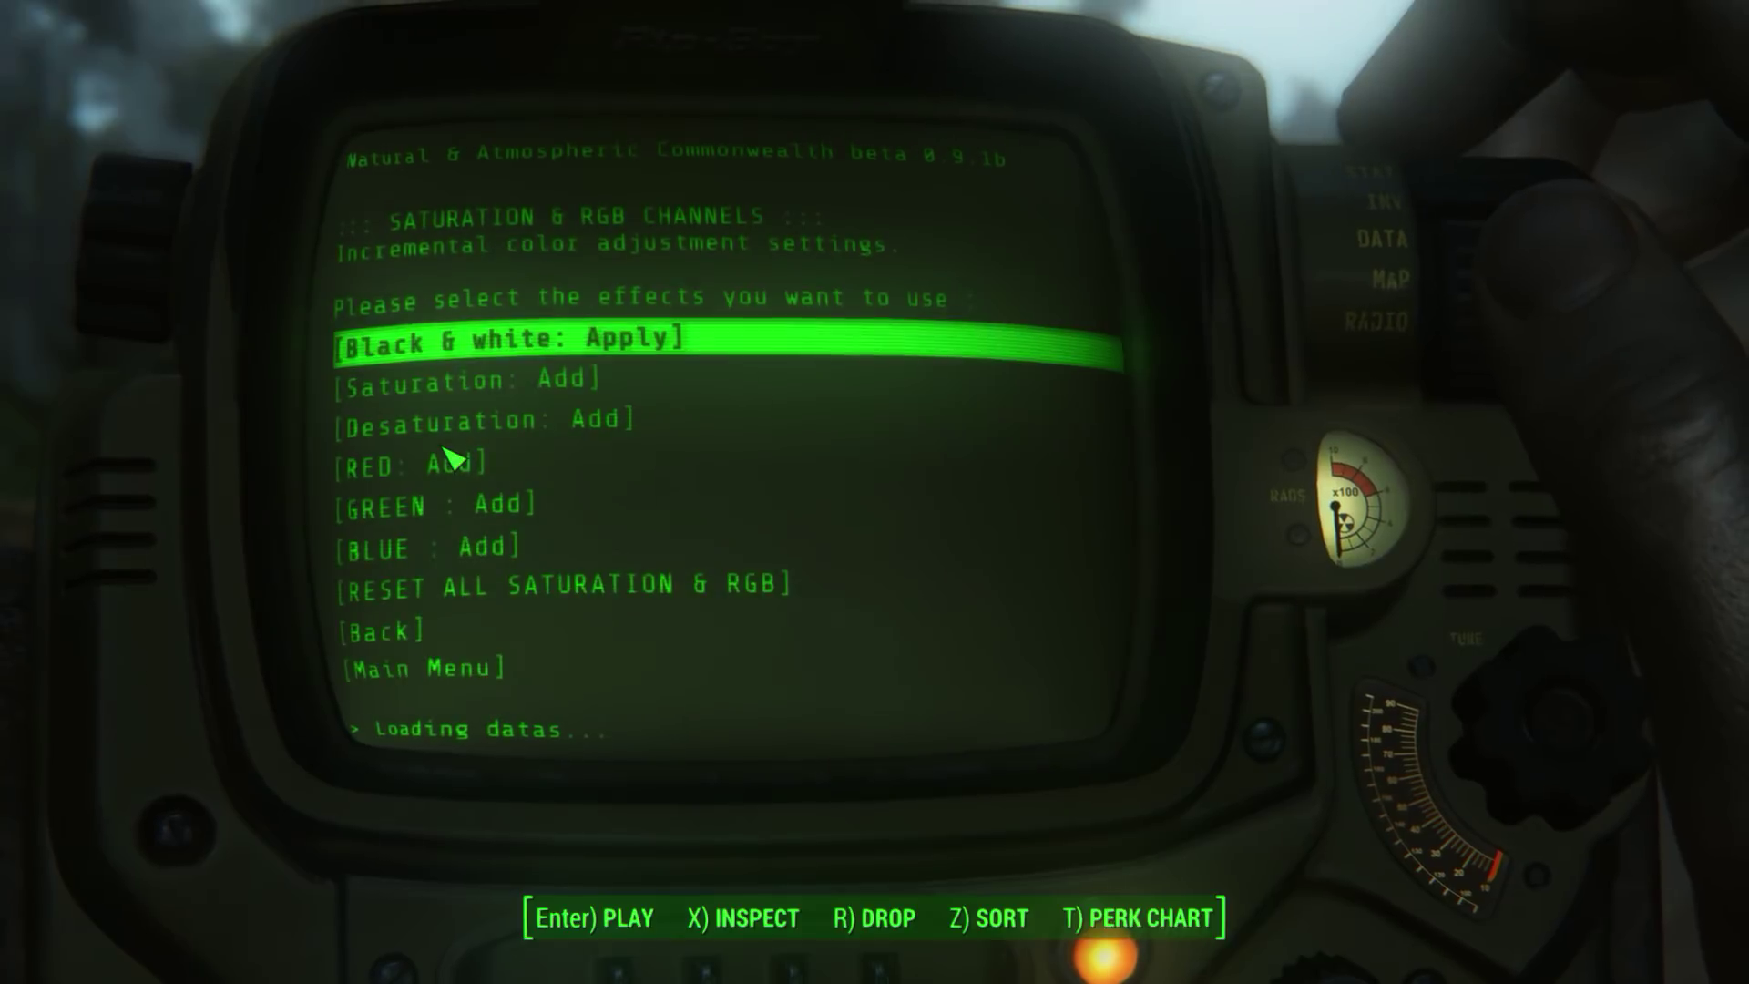
{"action": "left_click", "coordinate": [570, 394]}
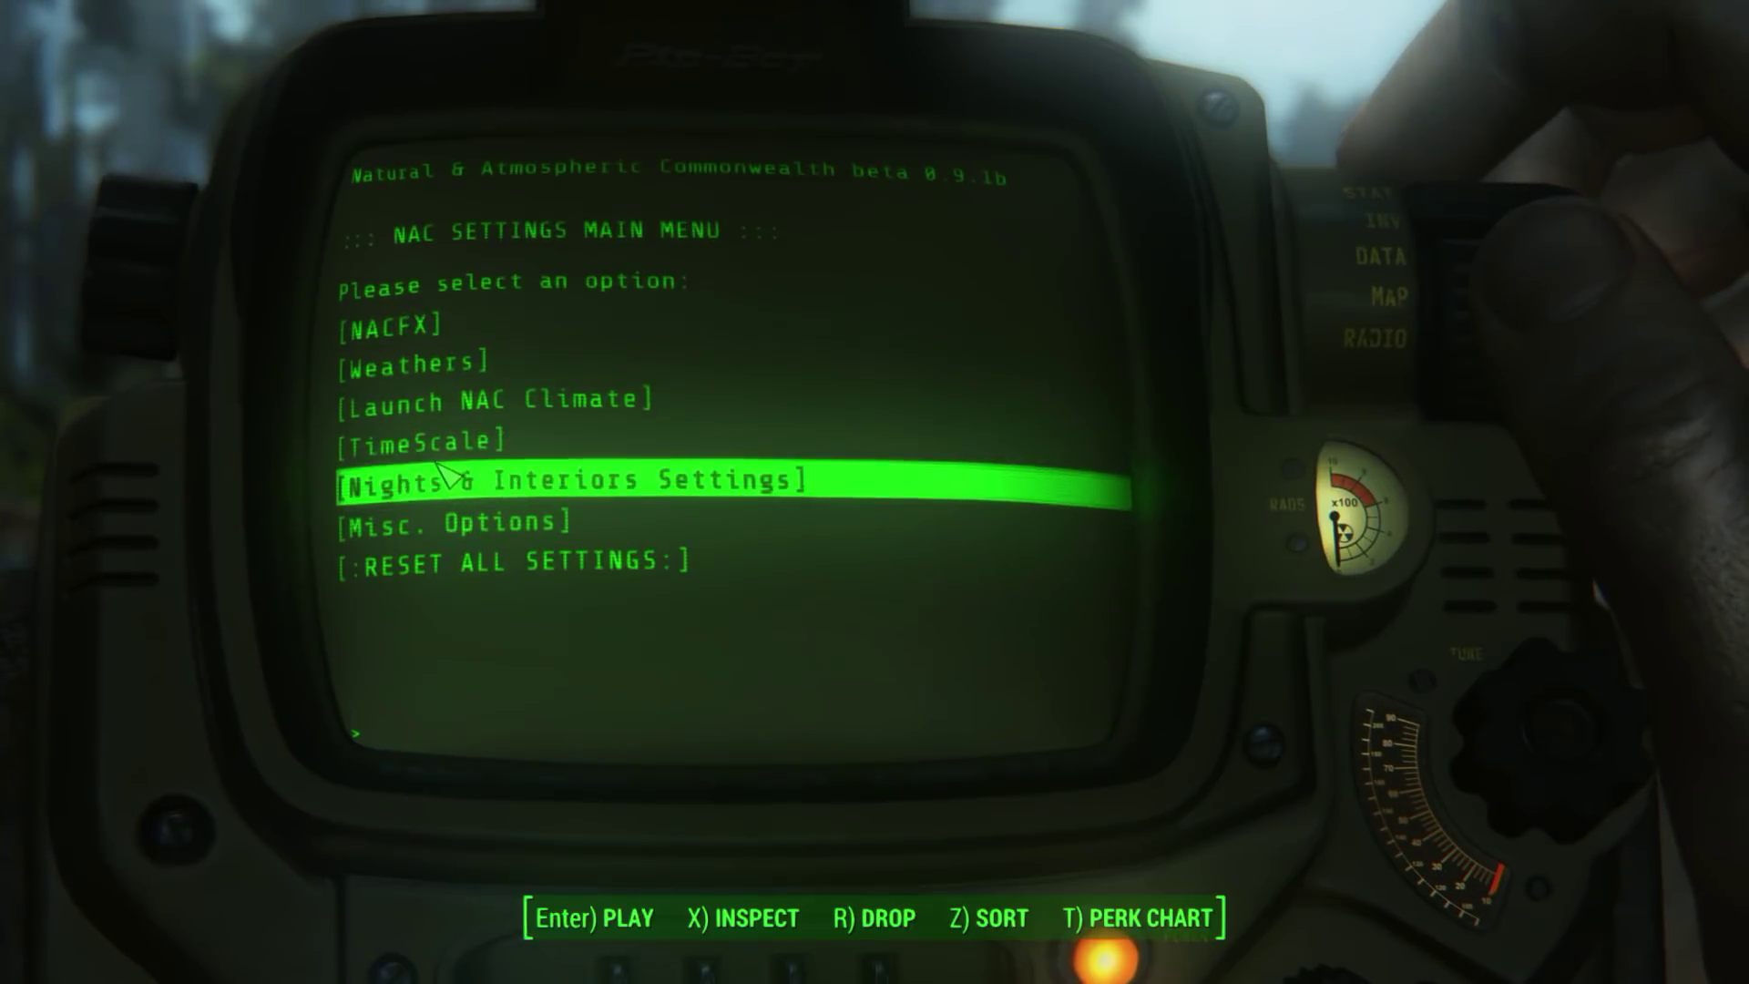
Step: Replay the holotape and pick NAC - HYBRID from the climate list
{"action": "left_click", "coordinate": [430, 415]}
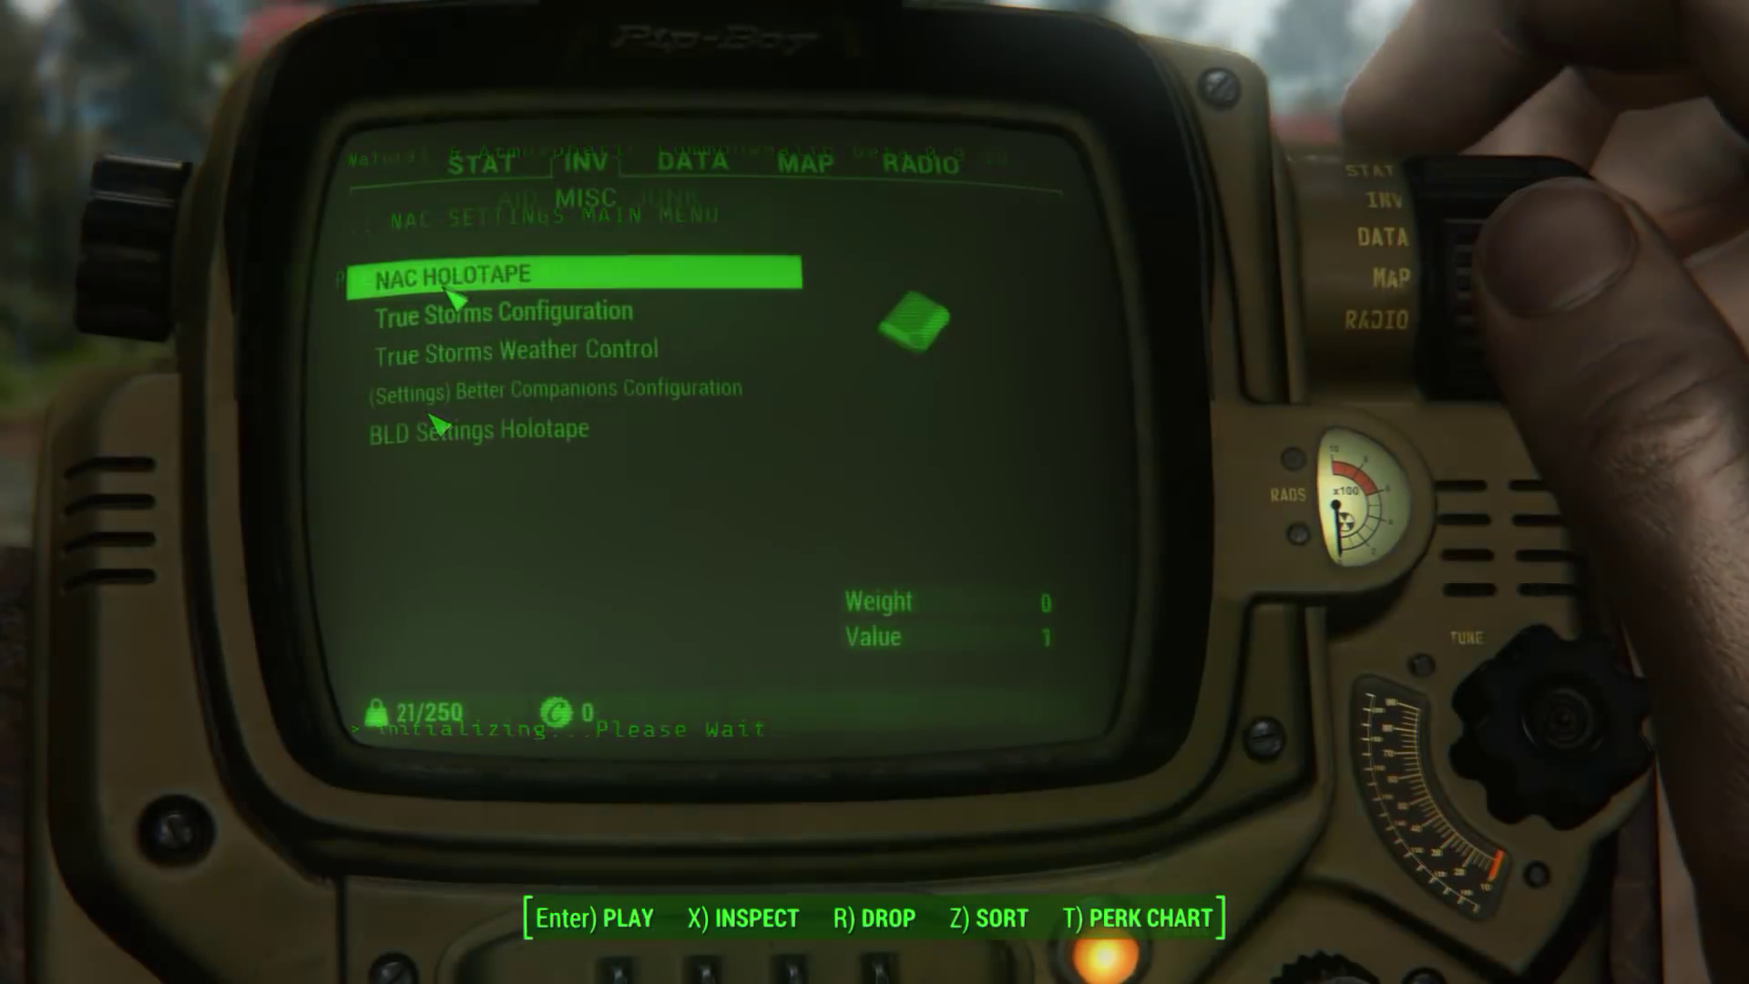
{"action": "left_click", "coordinate": [448, 290]}
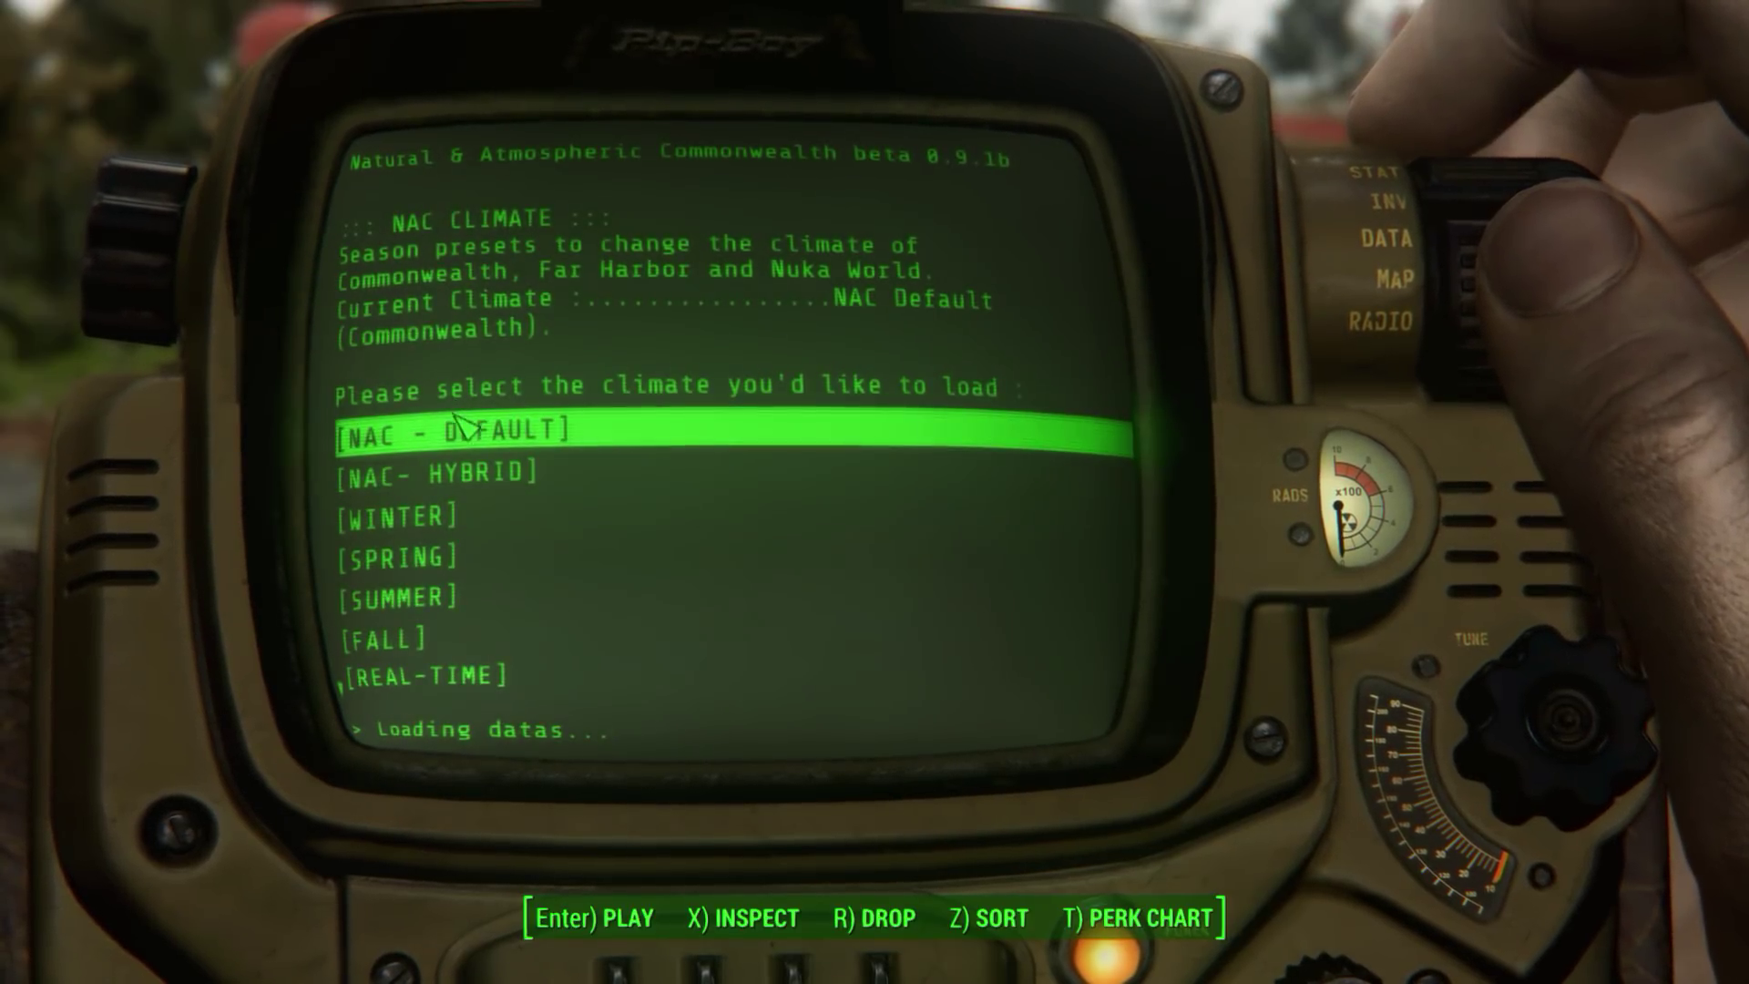
{"action": "left_click", "coordinate": [474, 478]}
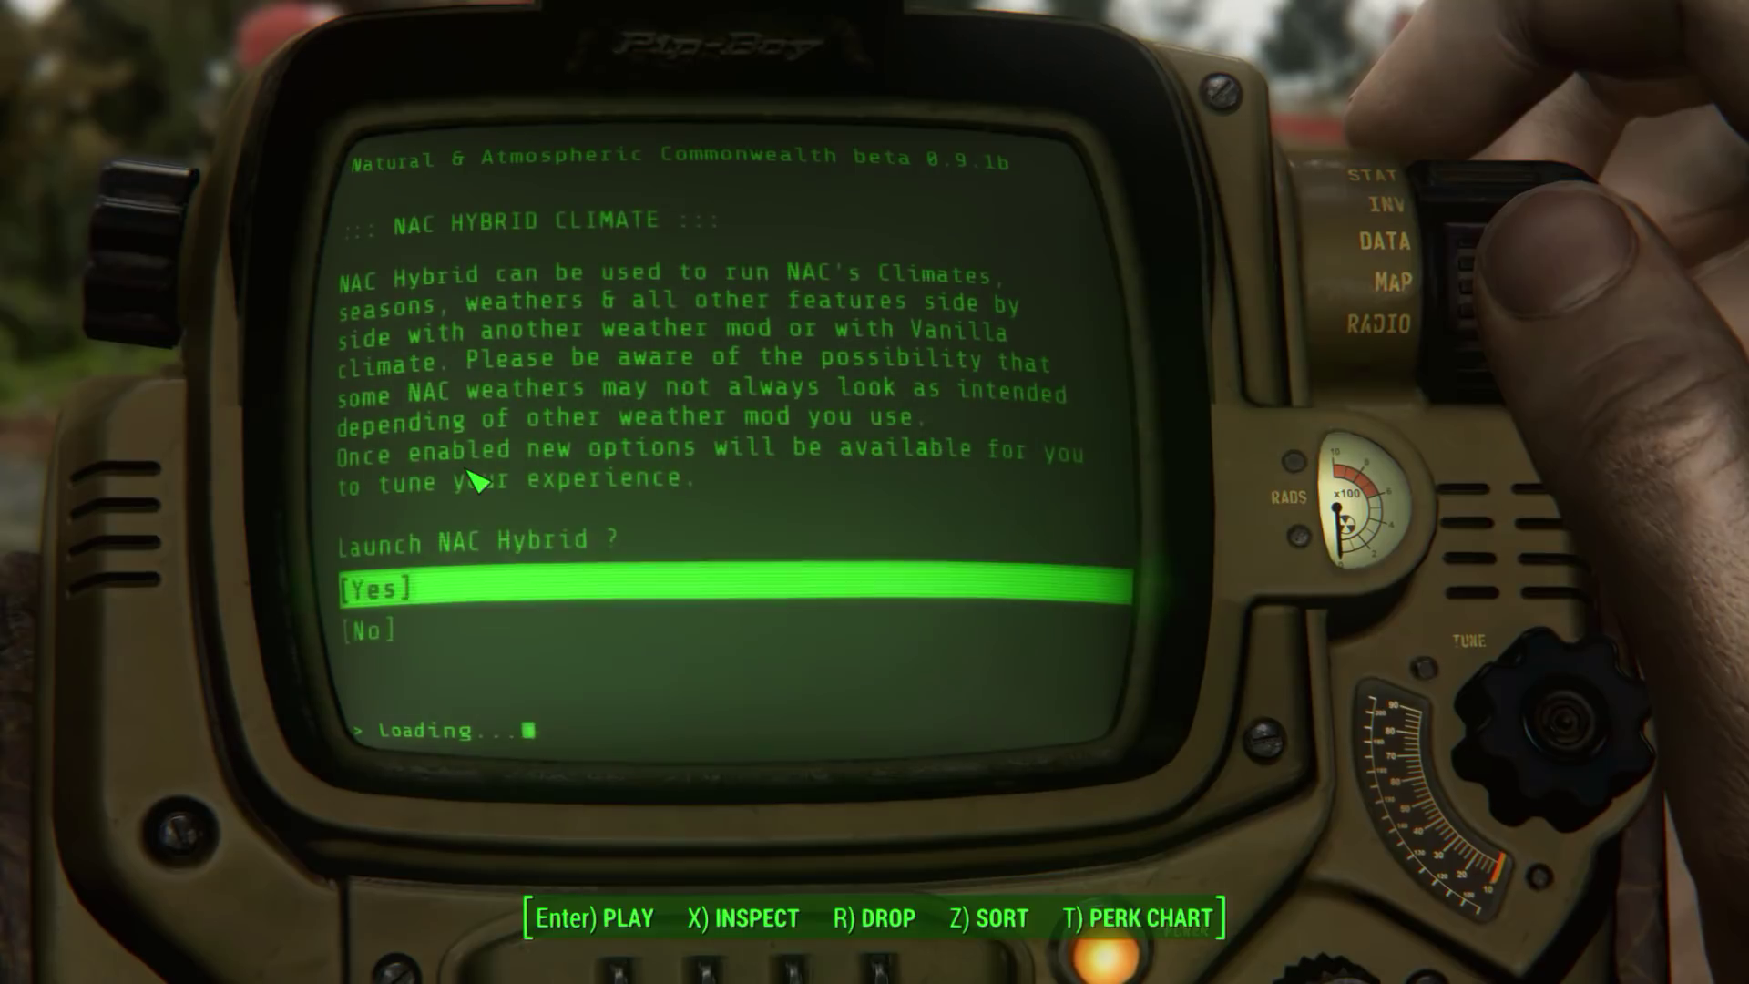